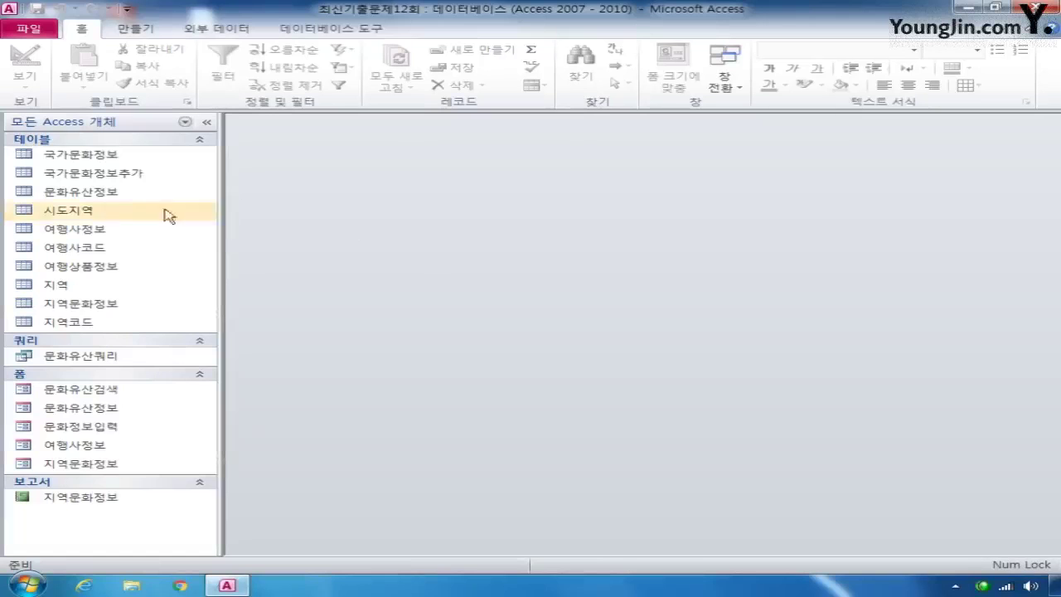
Open the 국가문화정보 table in Design view, hide the property sheet and reposition the table window.
right_click(114, 158)
left_click(172, 181)
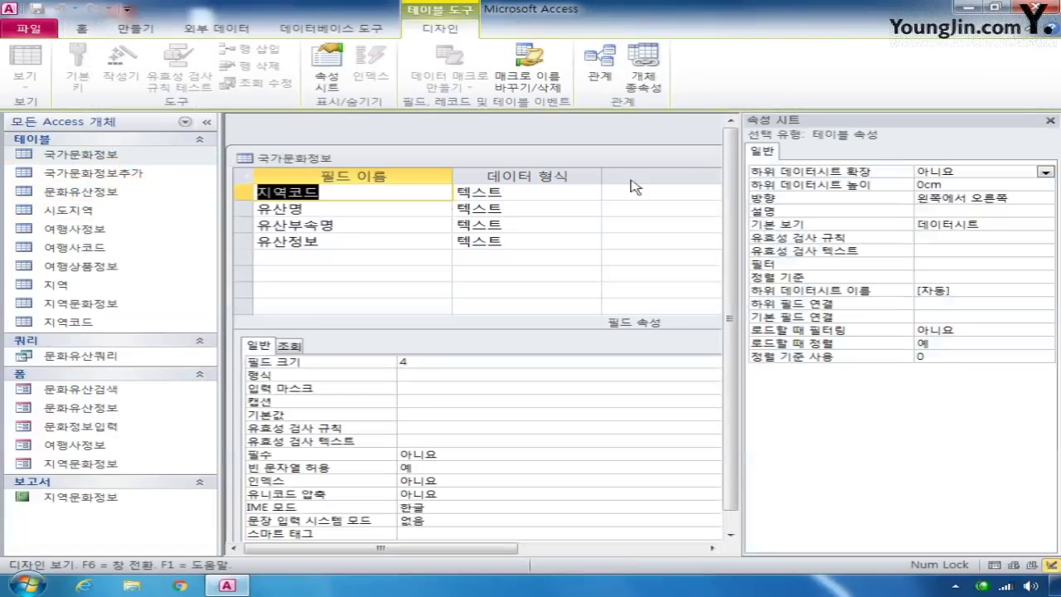
key("F4")
left_click_drag(566, 161, 570, 143)
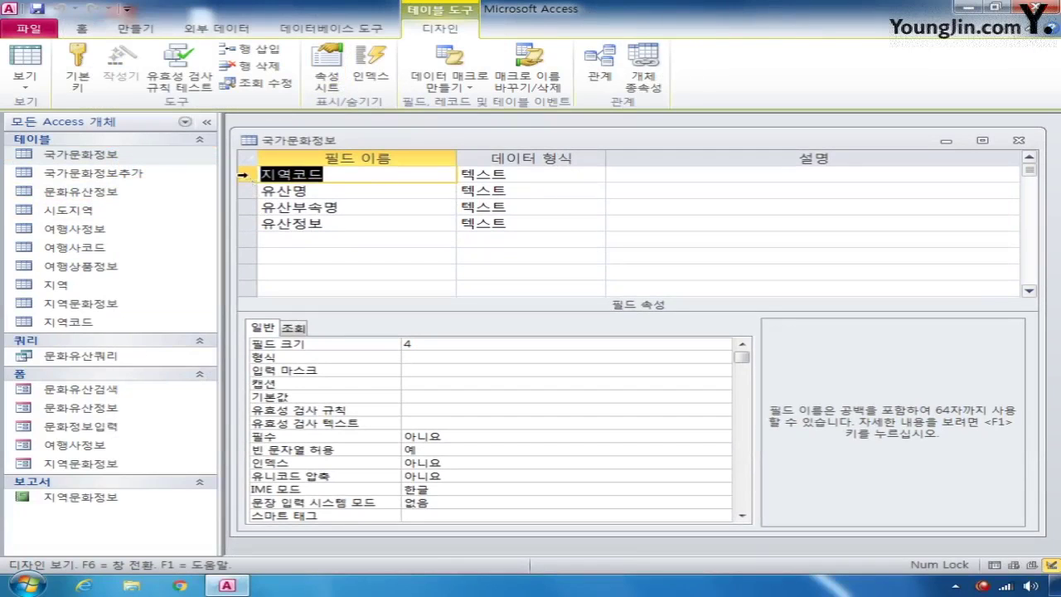
Set 지역코드, 유산명 and 유산부속명 together as the primary key of the 국가문화정보 table.
left_click(245, 174)
left_click(246, 190)
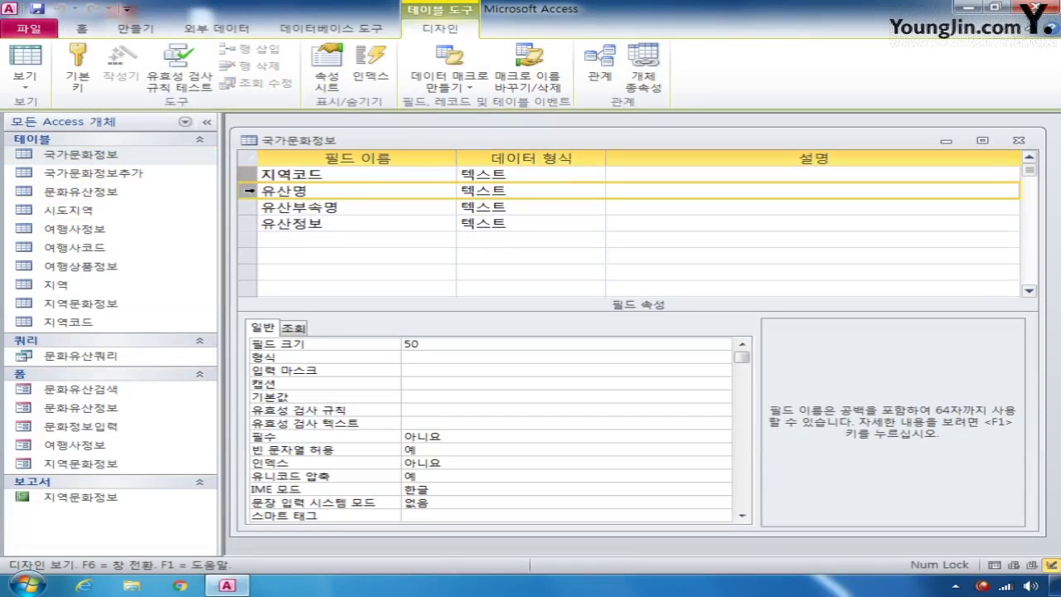
left_click(245, 207)
left_click(90, 81)
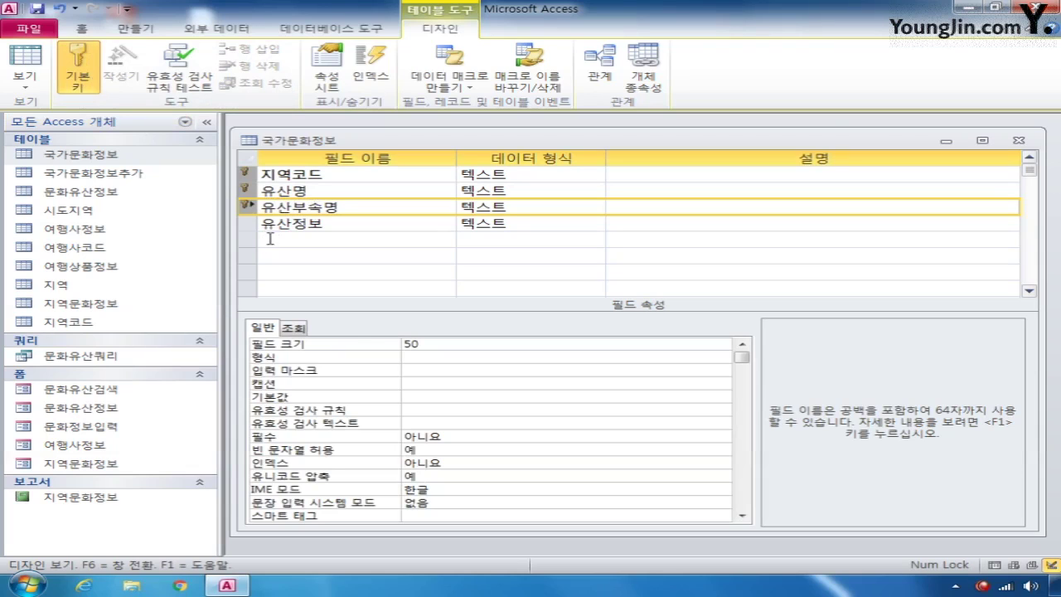
Add a 사진 field with data type OLE 개체 below 유산정보, and close the 국가문화정보 table with its changes saved.
left_click(269, 239)
type("사진")
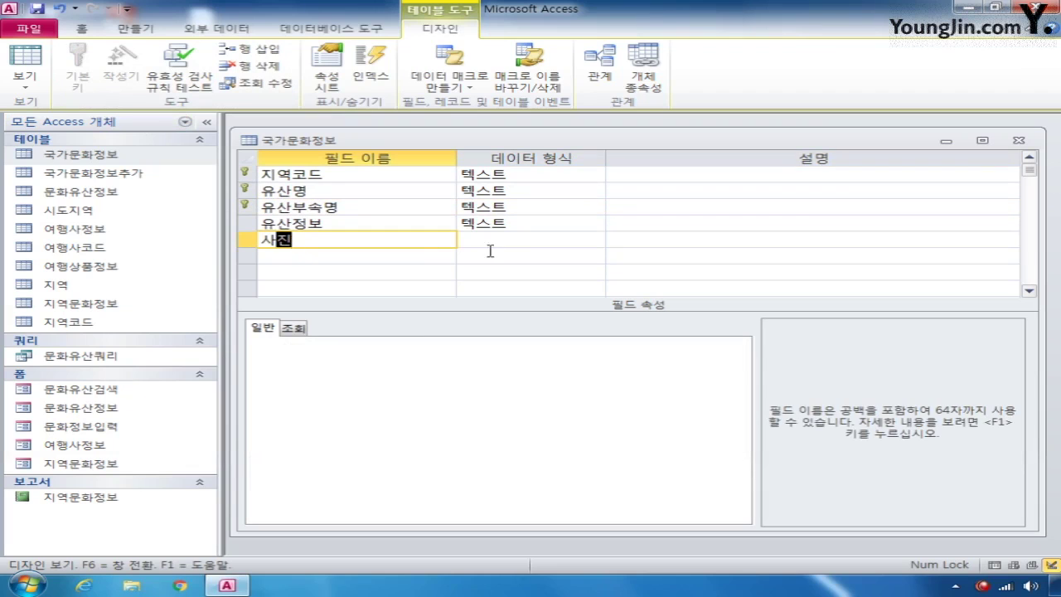
left_click(531, 238)
left_click(597, 240)
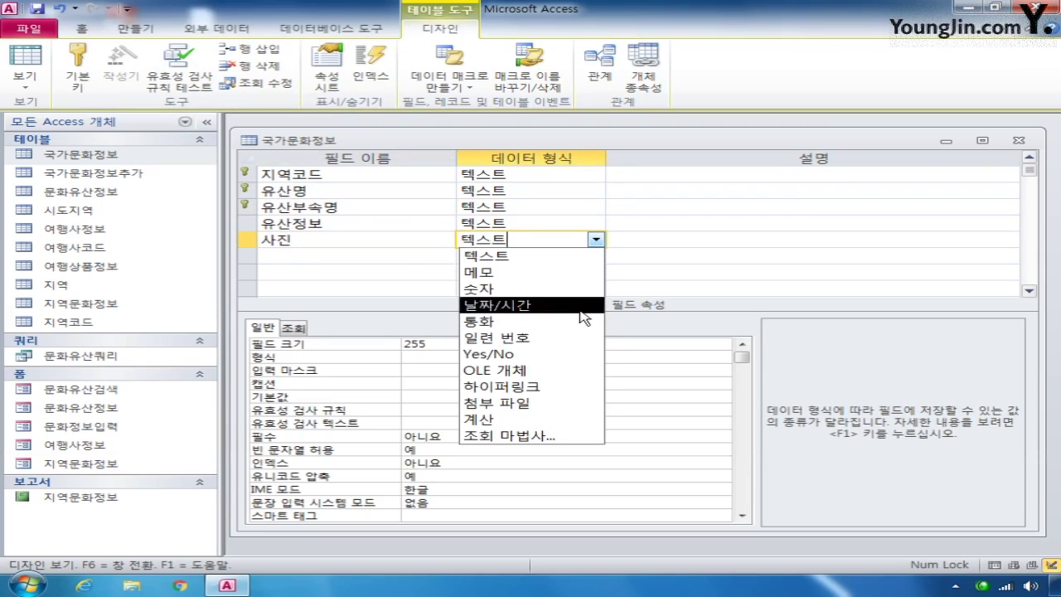
left_click(542, 365)
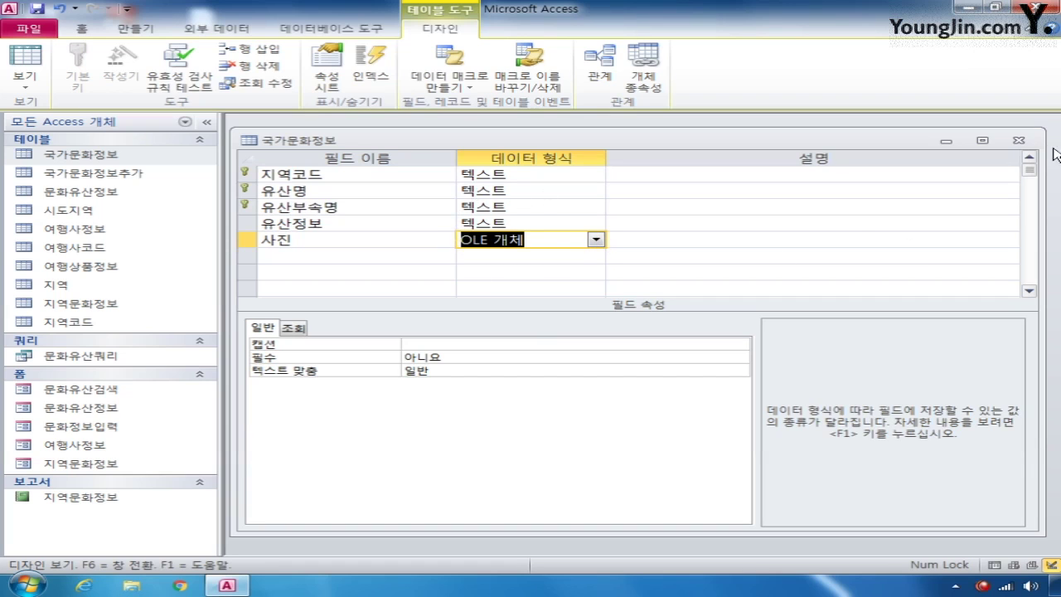
left_click(1028, 141)
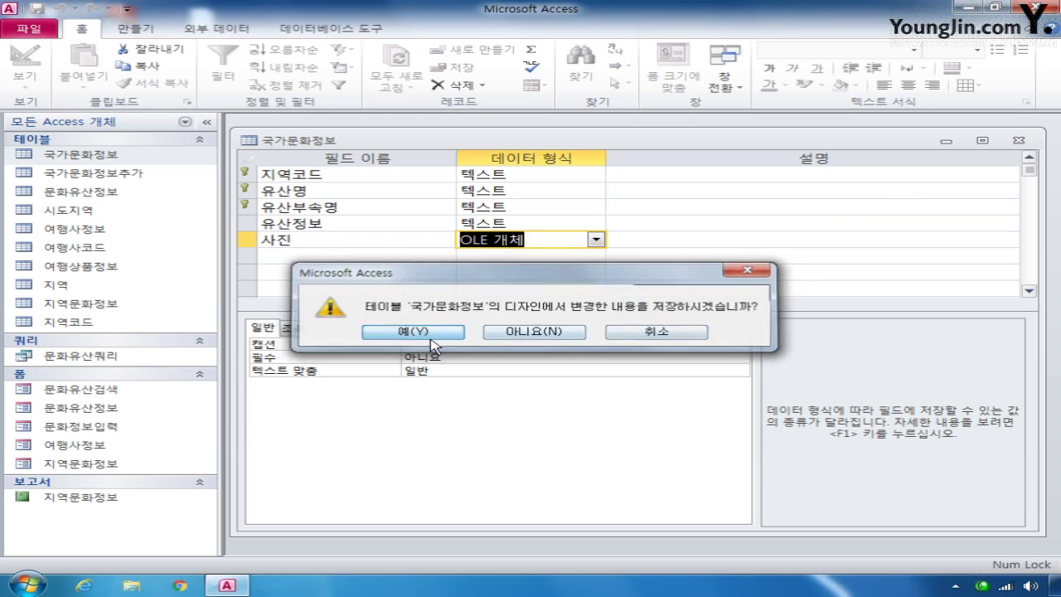
left_click(431, 338)
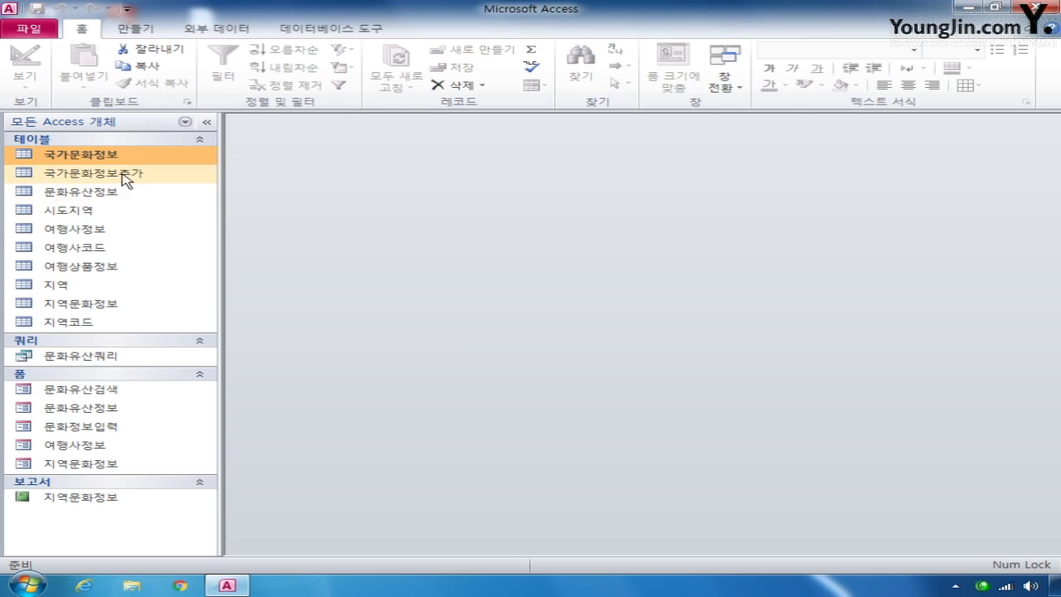
Open the 여행상품정보 table in Design view and set the 금액 field's validation rule to "between 17000 and 100000".
right_click(103, 264)
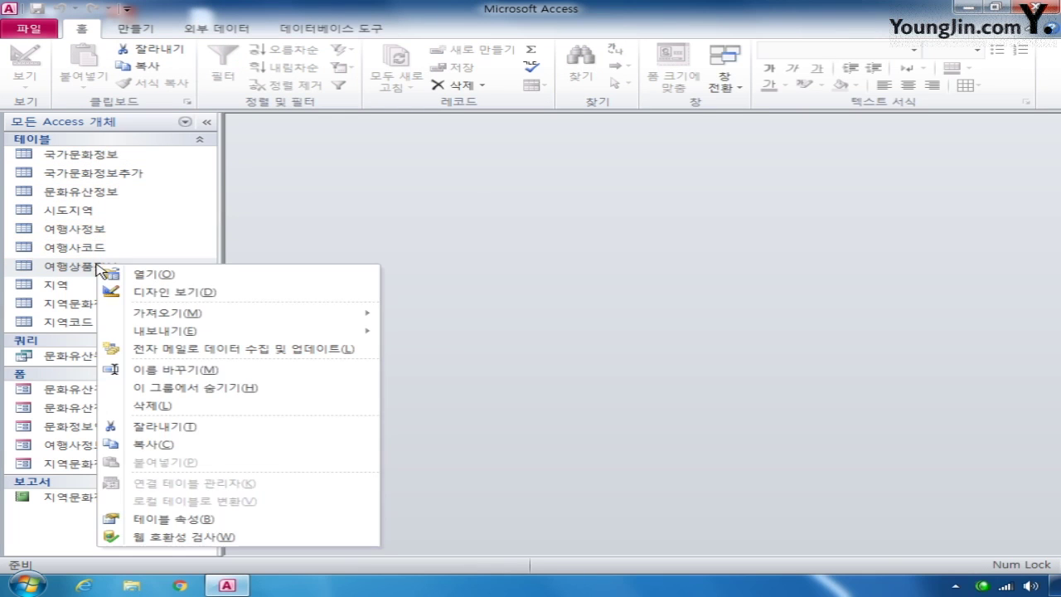
left_click(151, 294)
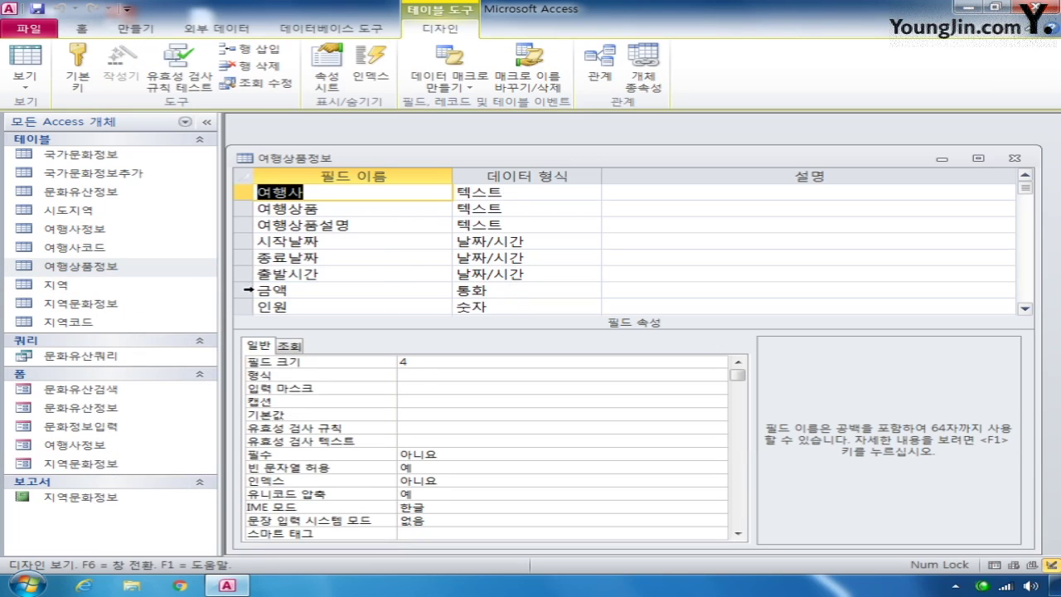
left_click(249, 289)
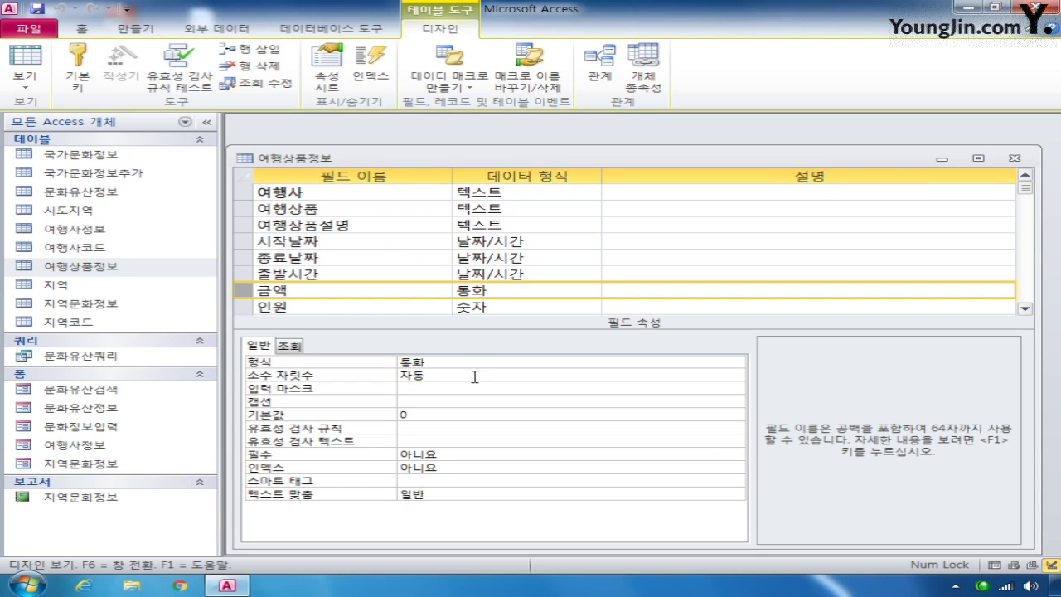
left_click(432, 426)
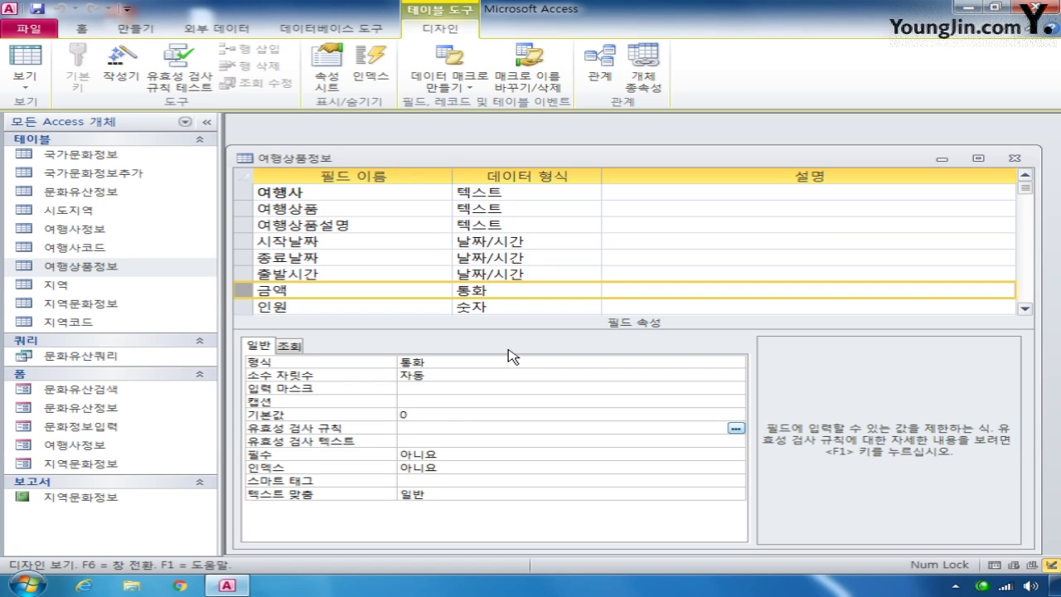
type("between 170")
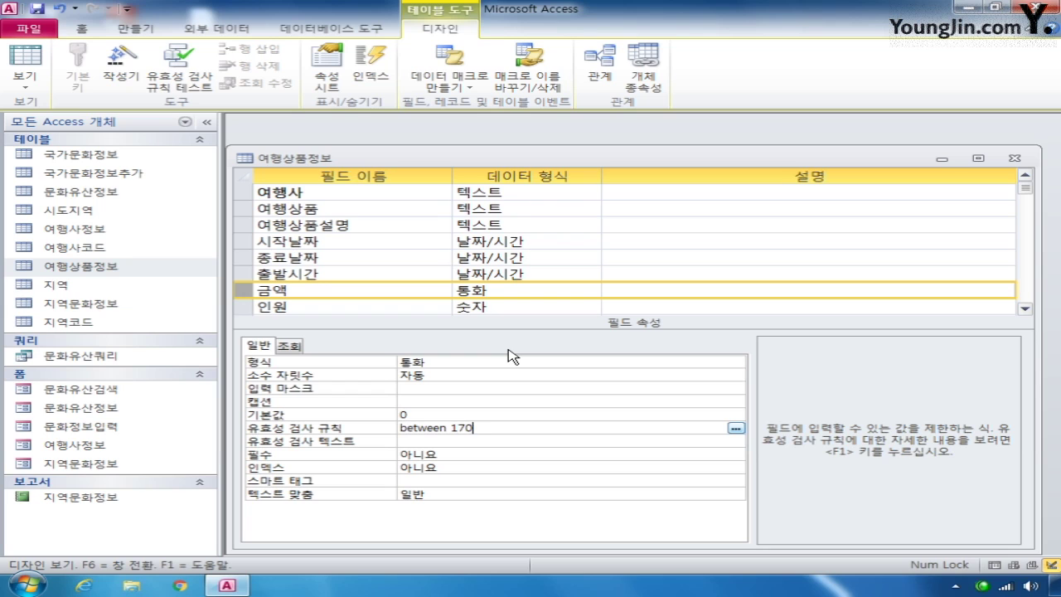
type("00 and 100000")
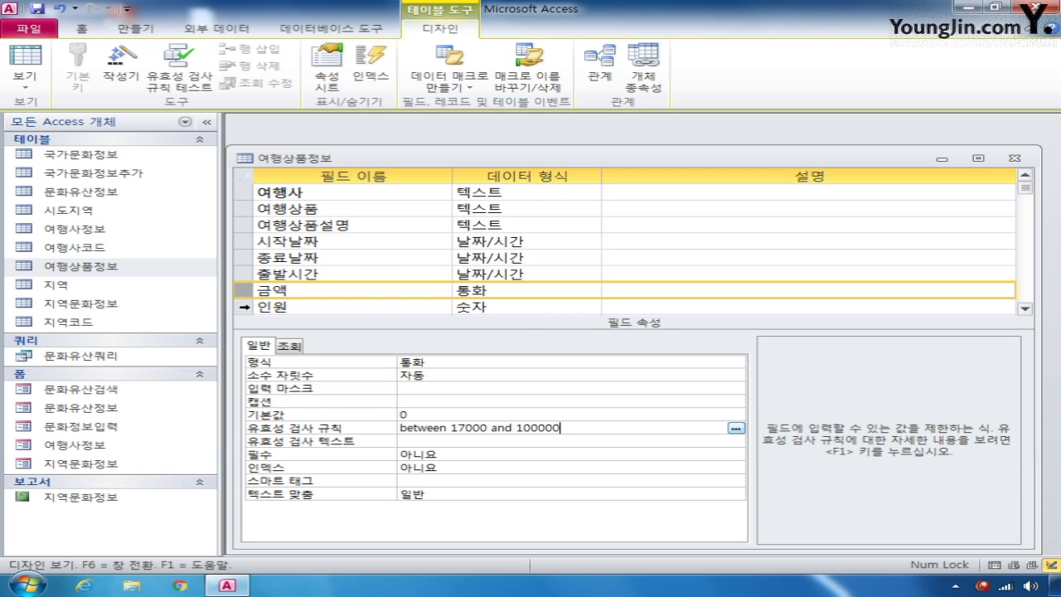
Set the input mask of the 인원 field to 999.
left_click(245, 306)
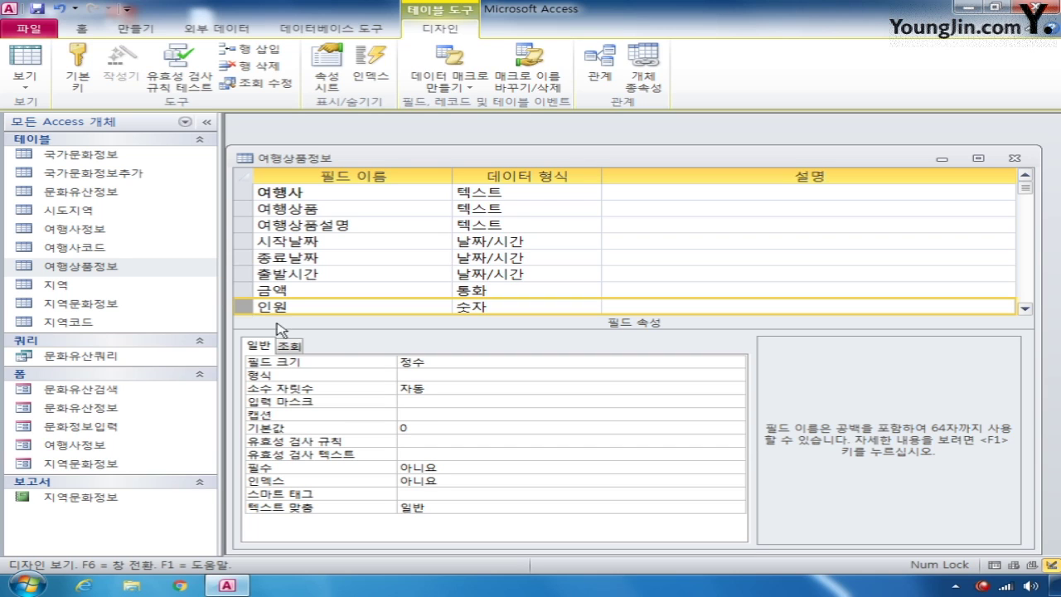
left_click(426, 403)
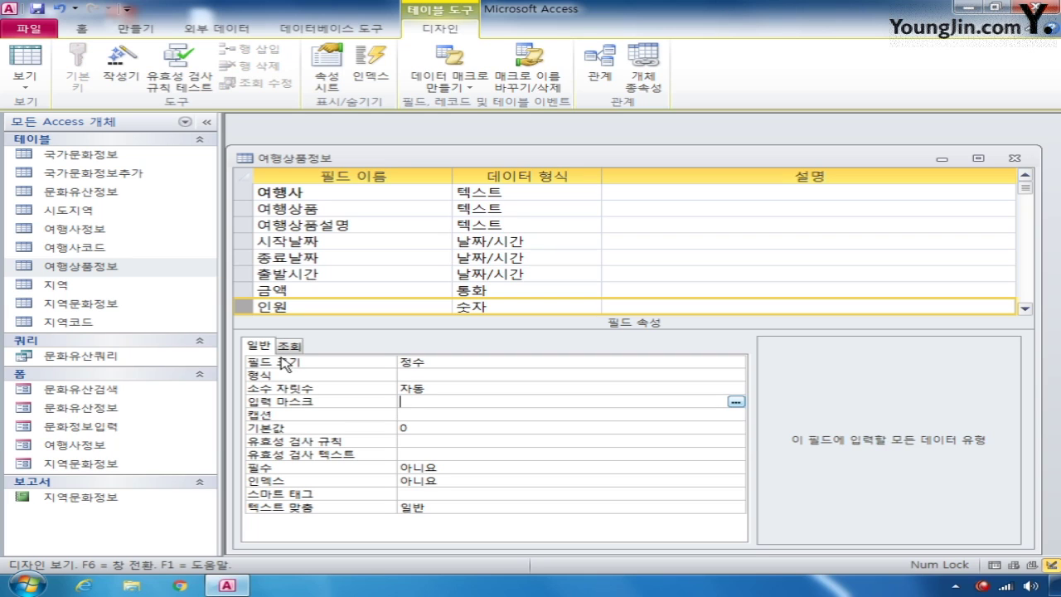
type("999")
Set the display format of the 시작날짜 field to "mm월 dd일".
left_click(247, 243)
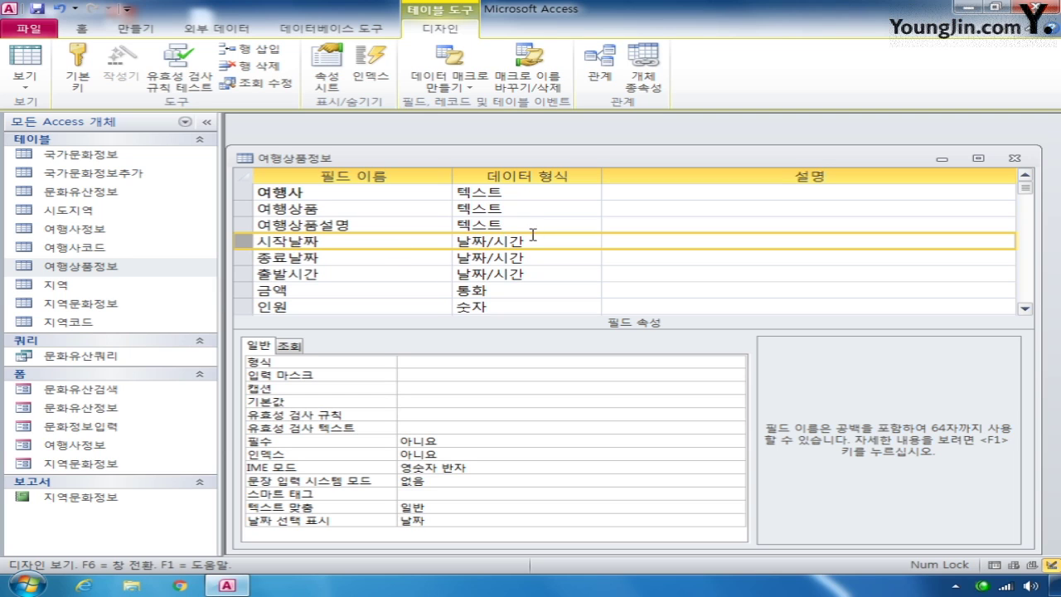
left_click(422, 360)
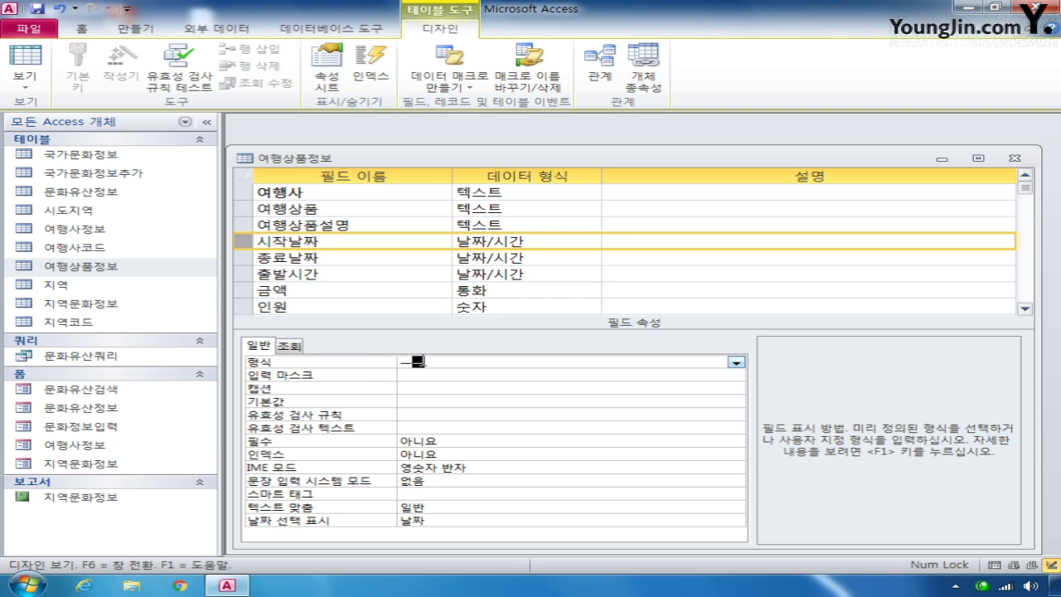
type("mm")
type("월 ddㅇ")
type("ㅣㄹ")
Set the display format of the 종료날짜 field to "mm월 dd일".
left_click(243, 261)
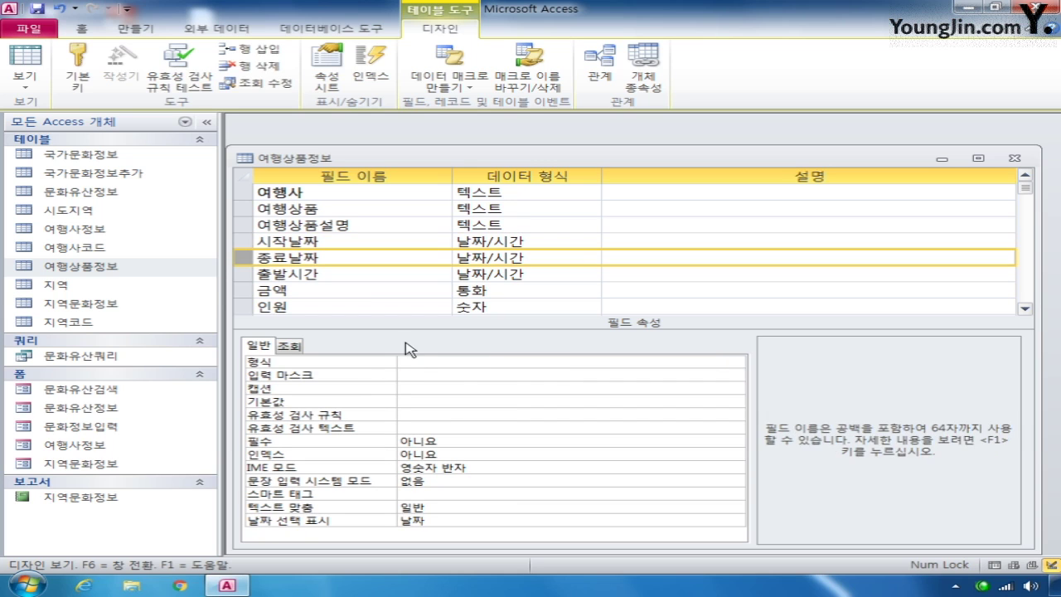
left_click(436, 363)
type("m")
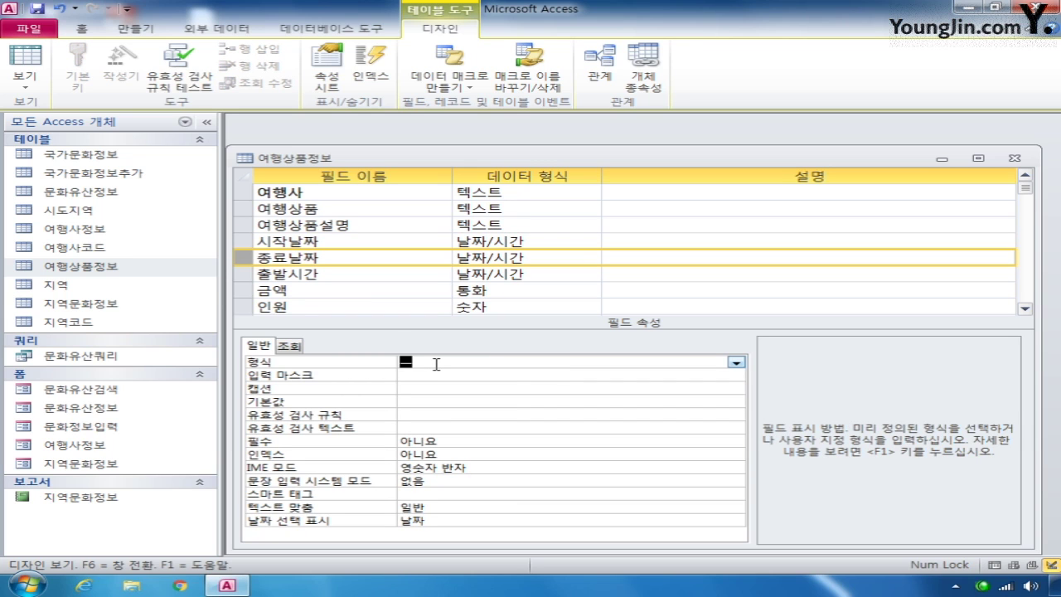
key("BackSpace")
type("mm월dd일")
Close the 여행상품정보 table and save its design changes.
left_click(1019, 158)
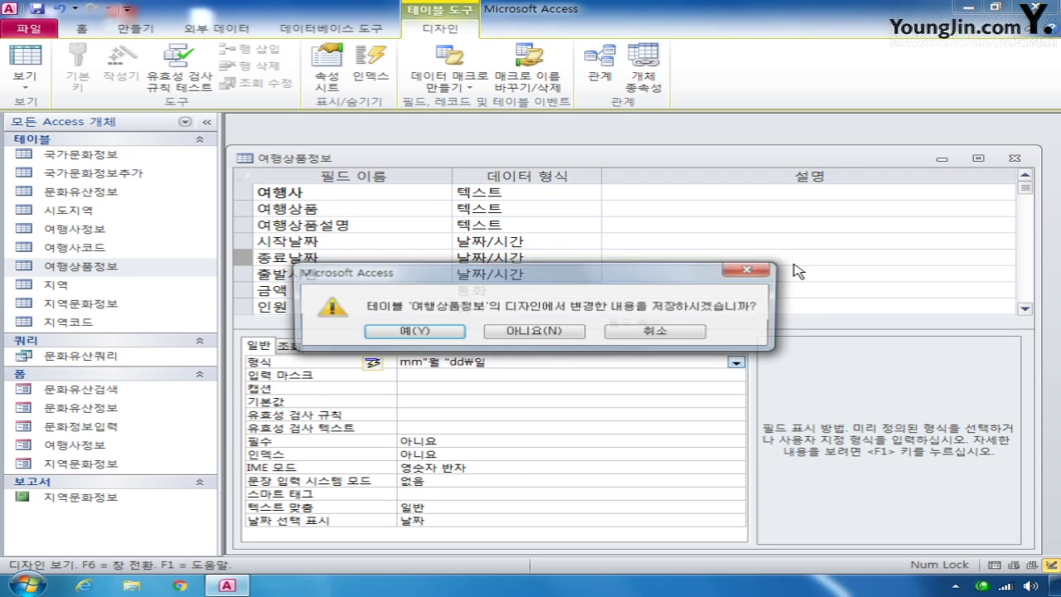
left_click(370, 329)
left_click(444, 324)
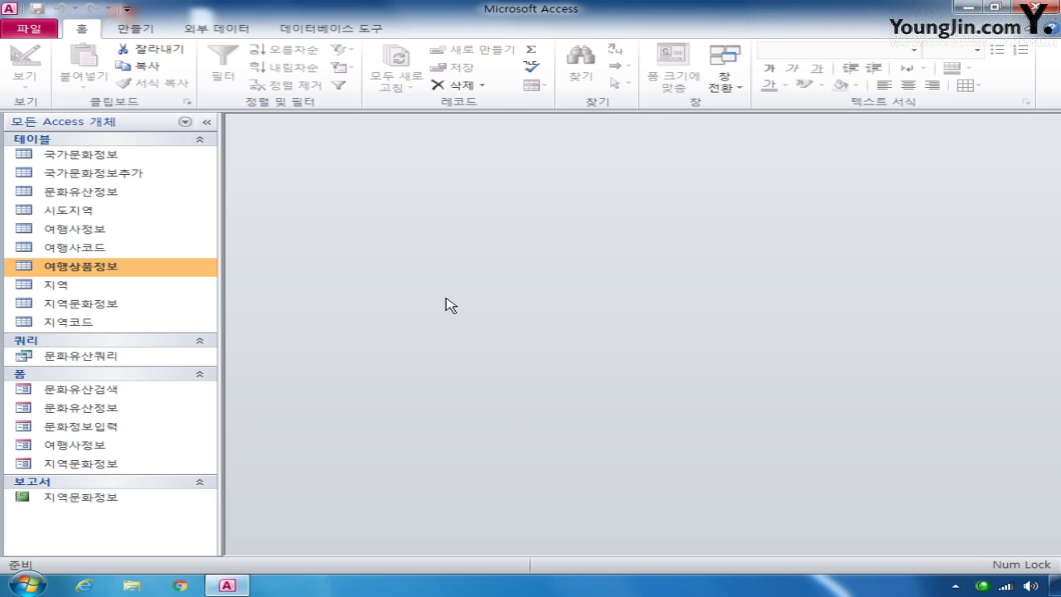
Create a new query in Design view with 국가문화정보추가 as its only source table.
left_click(133, 28)
left_click(313, 89)
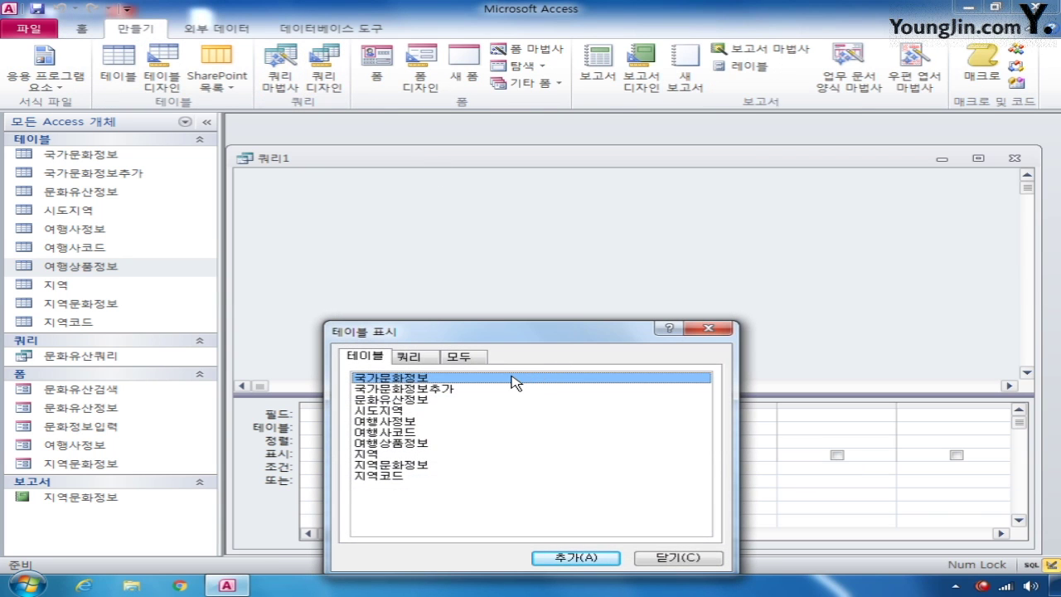
double_click(436, 389)
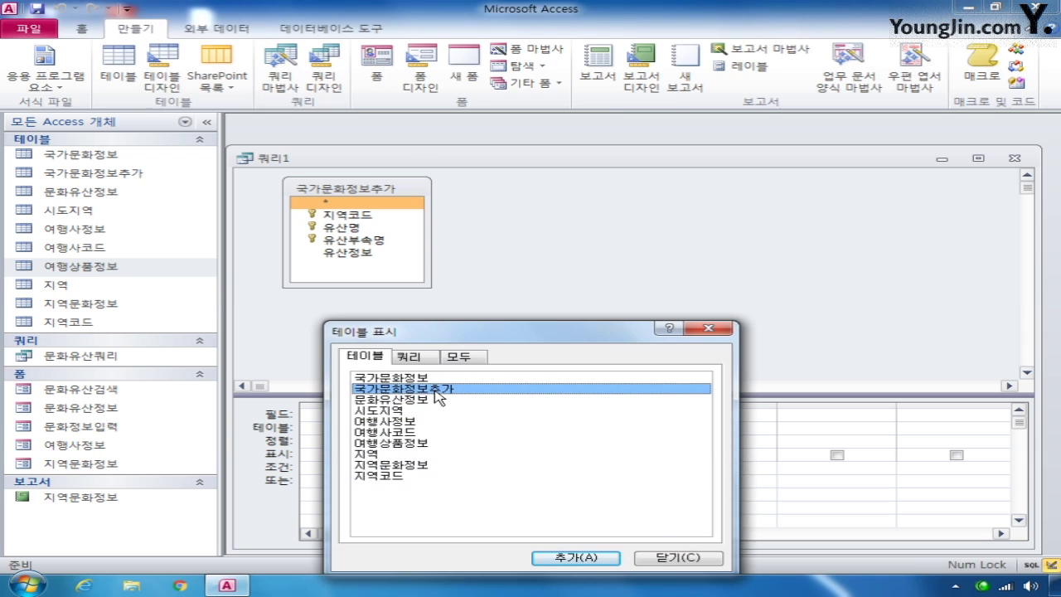
left_click(674, 556)
Change the query type to an append query (추가 쿼리) and choose its destination table in the current database.
right_click(556, 227)
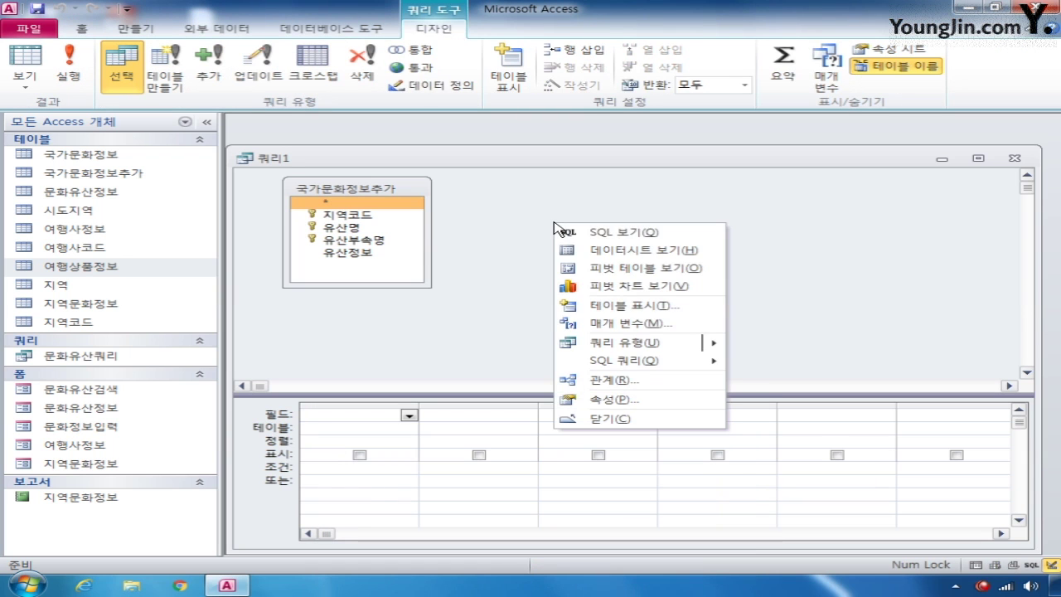
mouse_move(663, 343)
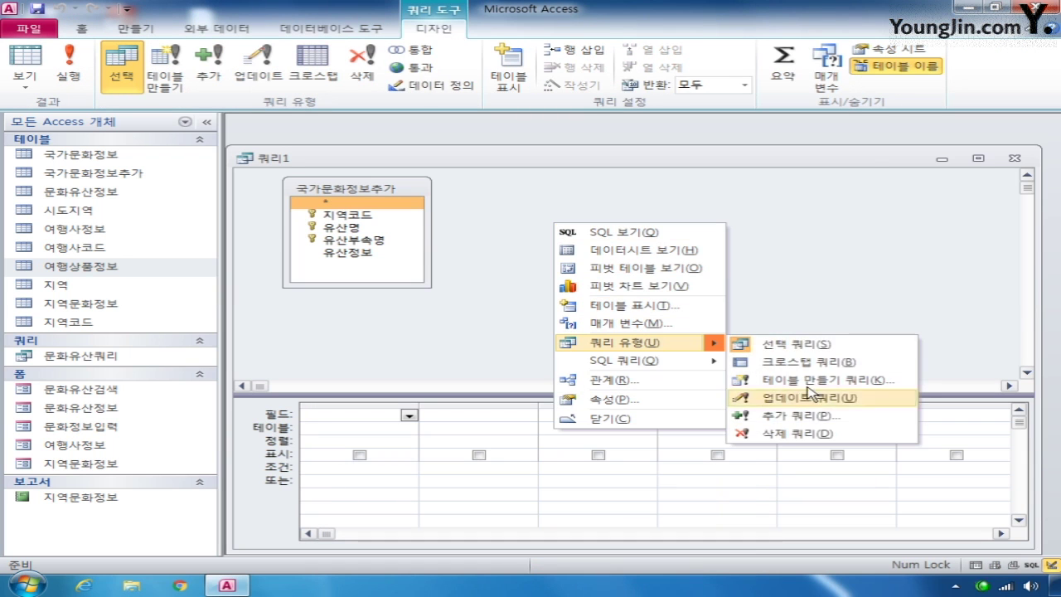
left_click(809, 420)
left_click(750, 188)
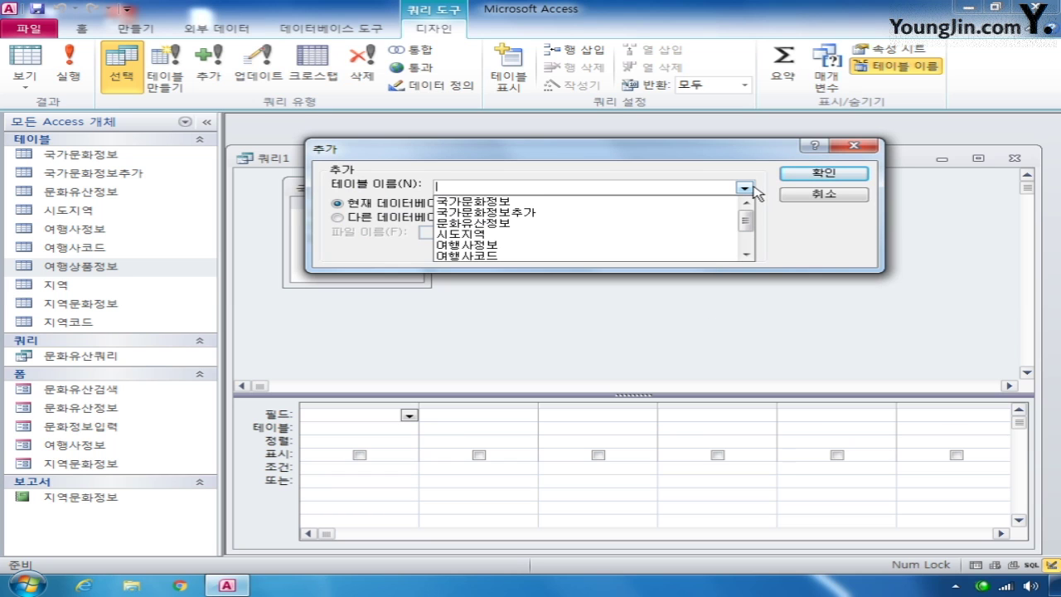
left_click(673, 211)
left_click(823, 174)
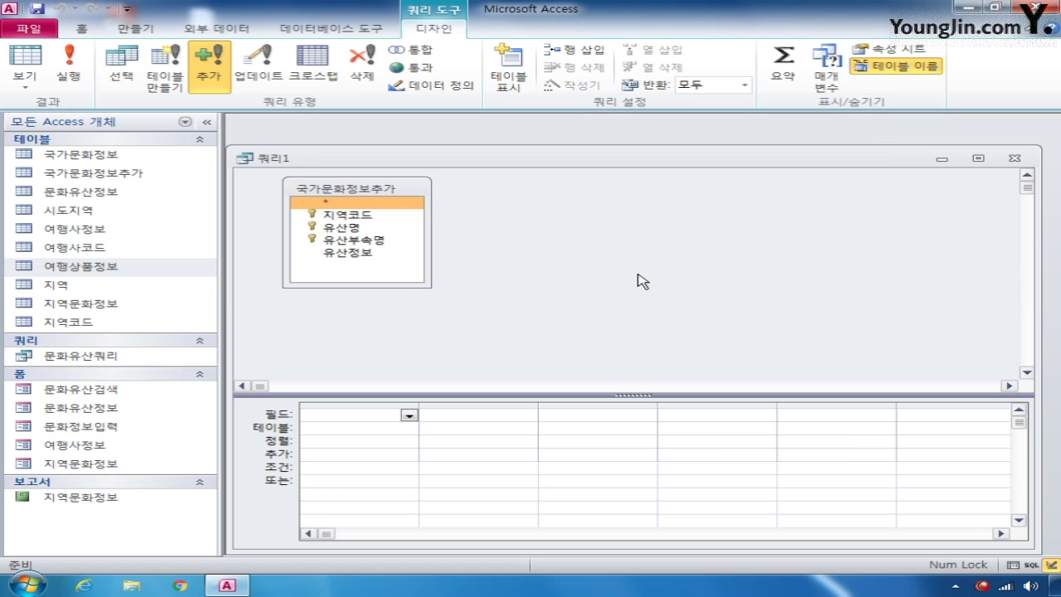
Add the fields 지역코드, 유산명, 유산부속명 and 유산정보 from 국가문화정보추가 to the query grid.
left_click(403, 216)
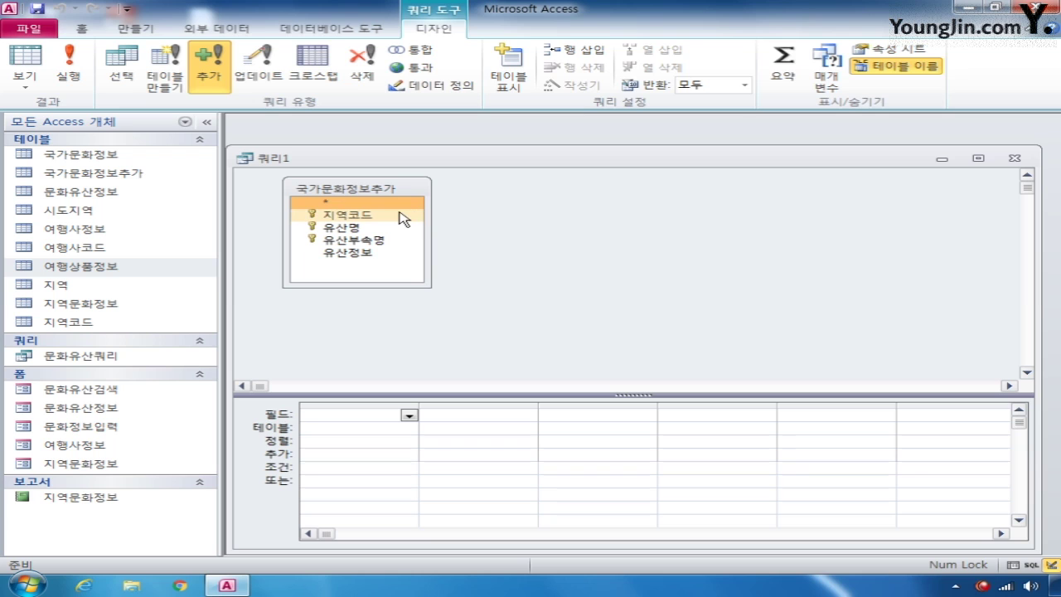
double_click(383, 217)
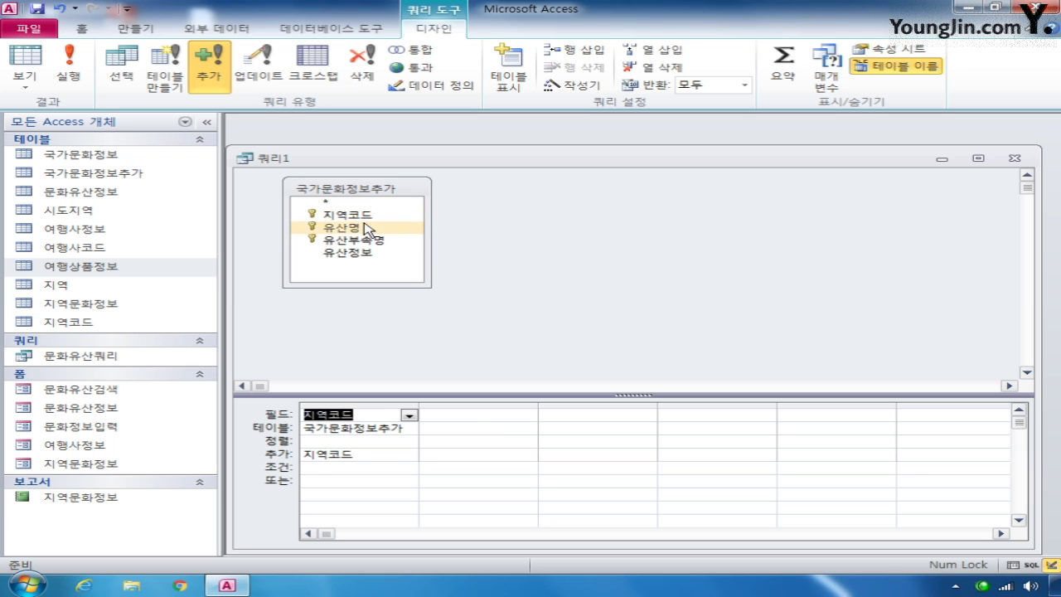
double_click(374, 228)
double_click(373, 240)
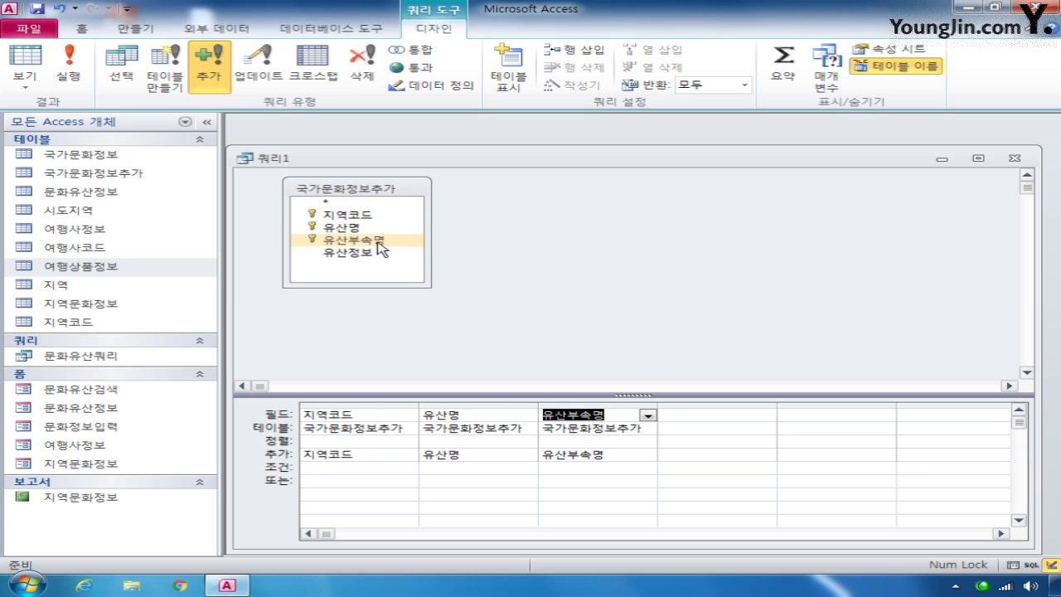
left_click(369, 252)
double_click(369, 253)
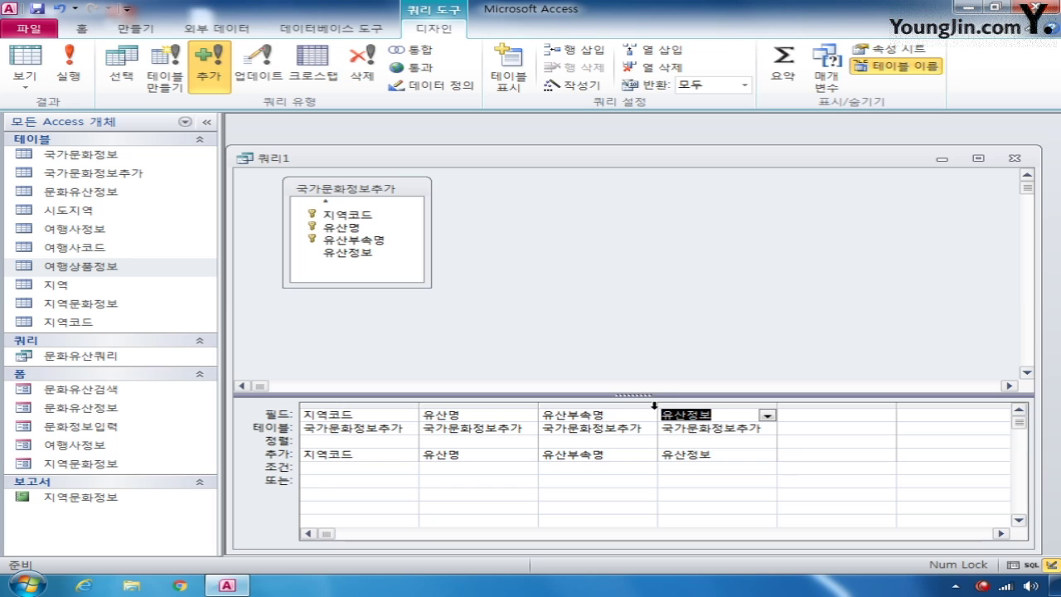
Widen the 유산부속명 column and give it the criterion not in (select 유산부속명 from 국가문화정보).
left_click_drag(657, 404, 808, 403)
left_click(588, 471)
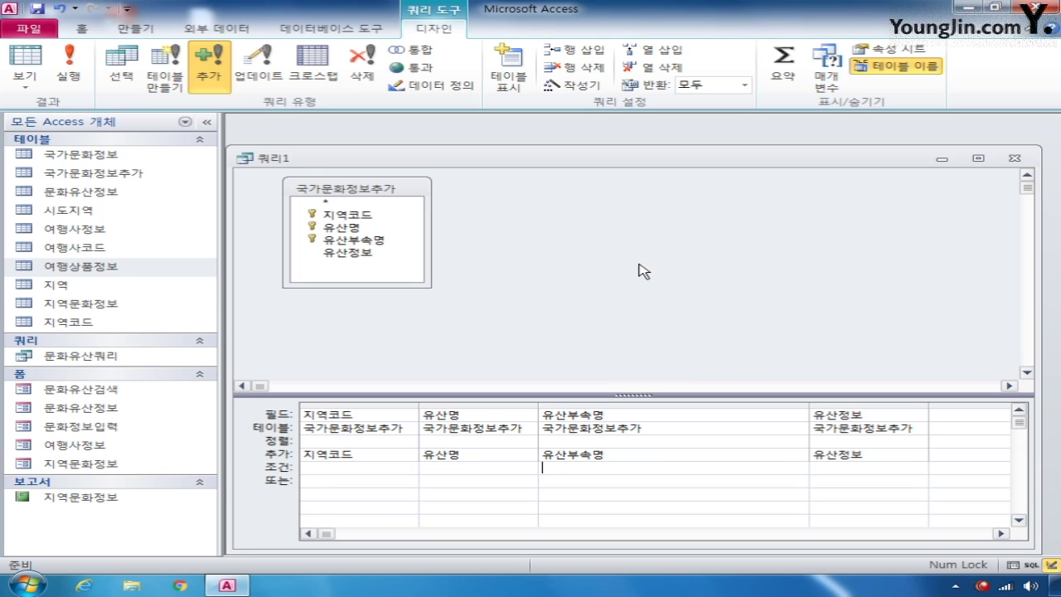
type("not")
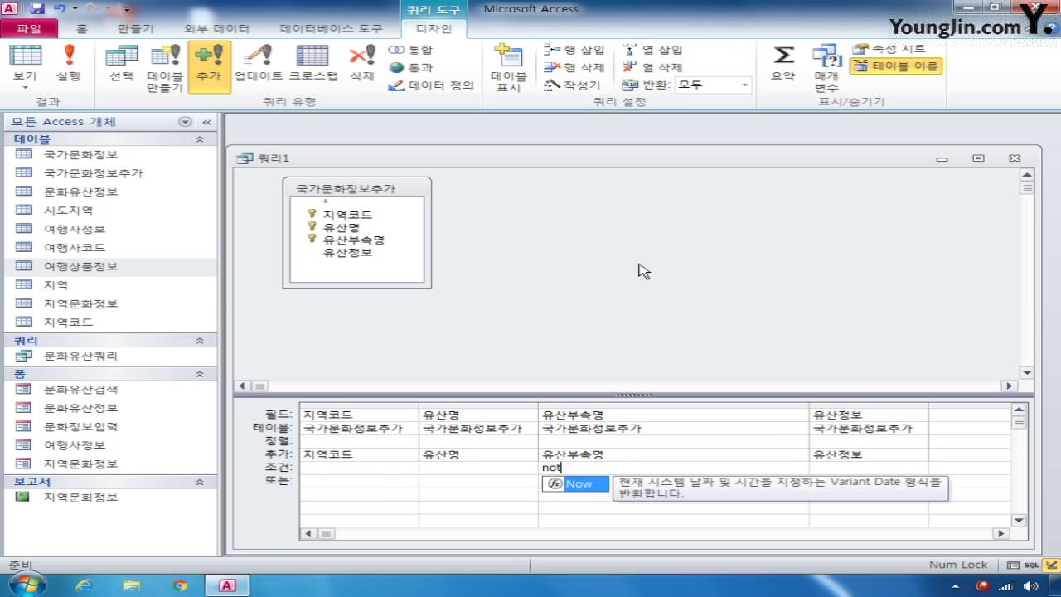
type(" in ")
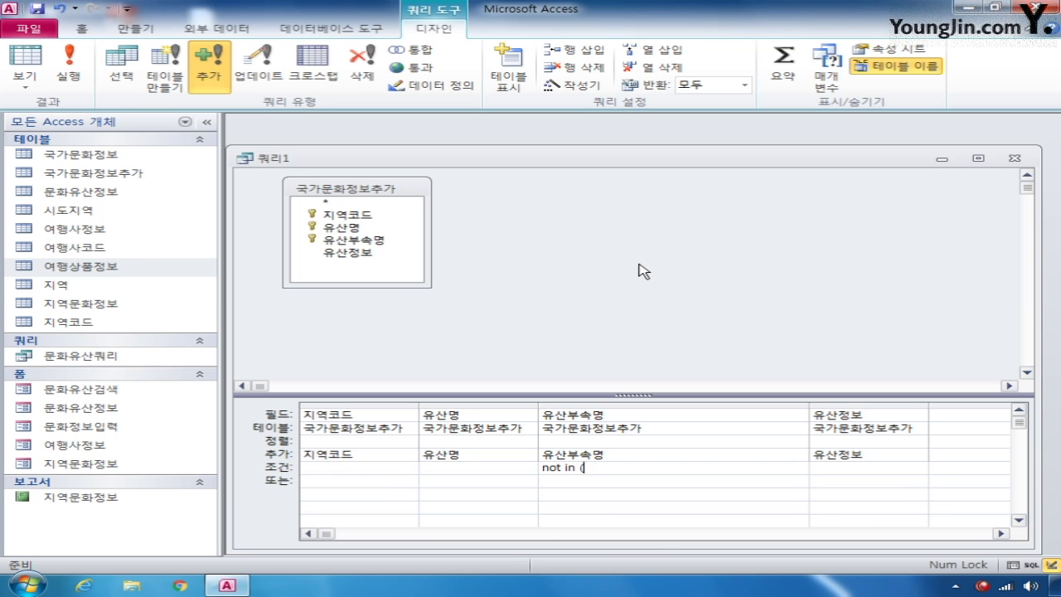
type("(select 유산부속명")
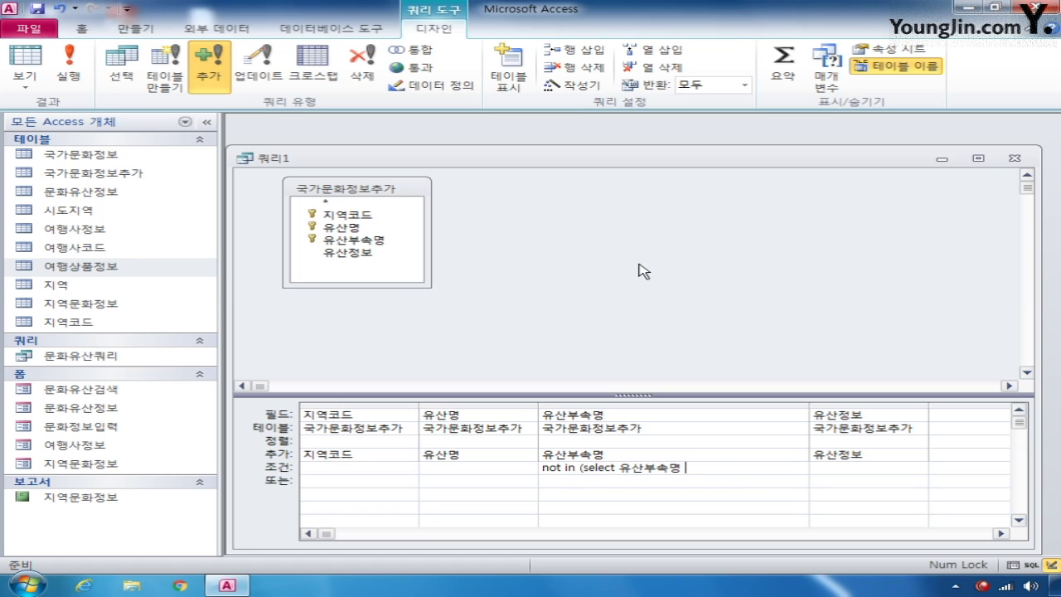
type(" from 국")
type("가문화정보")
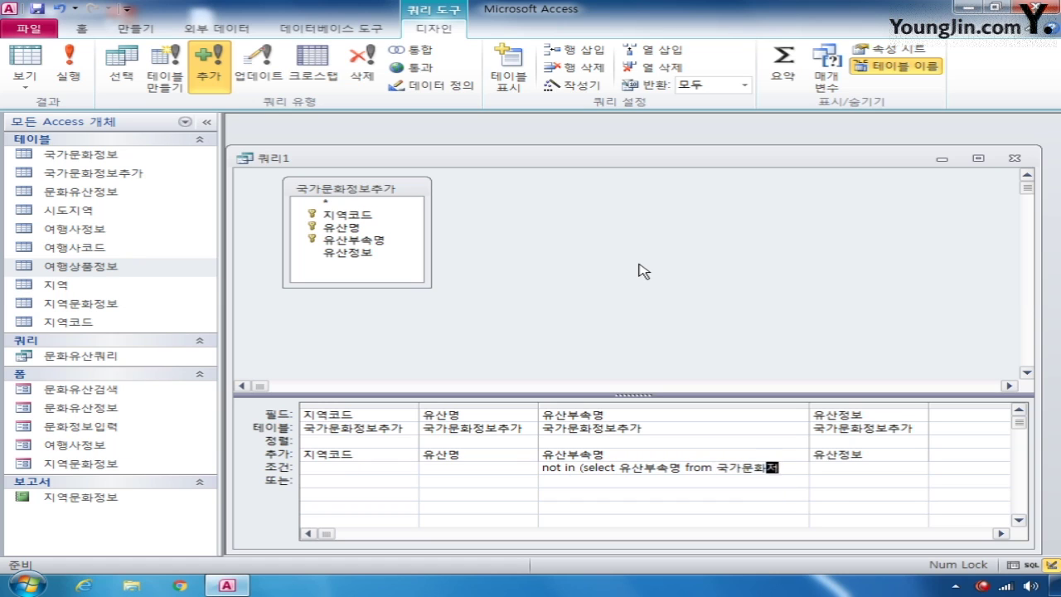
type(")")
Close the append query and save it as 정보추가쿼리.
left_click(1015, 158)
left_click(431, 335)
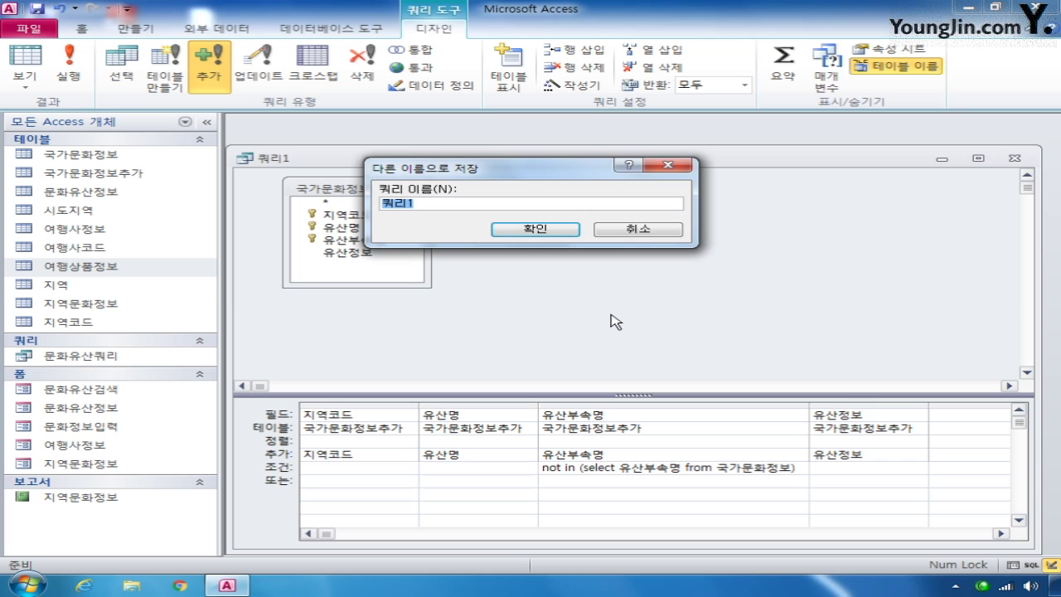
type("정보추가쿼리")
key("Return")
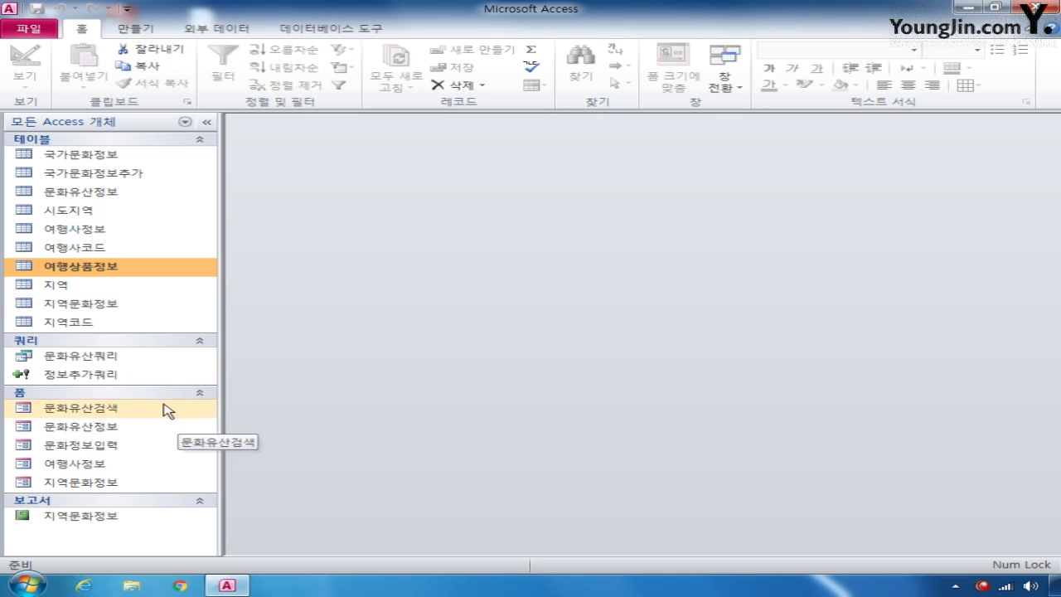
Run 정보추가쿼리 and accept appending its records to the destination table.
double_click(118, 376)
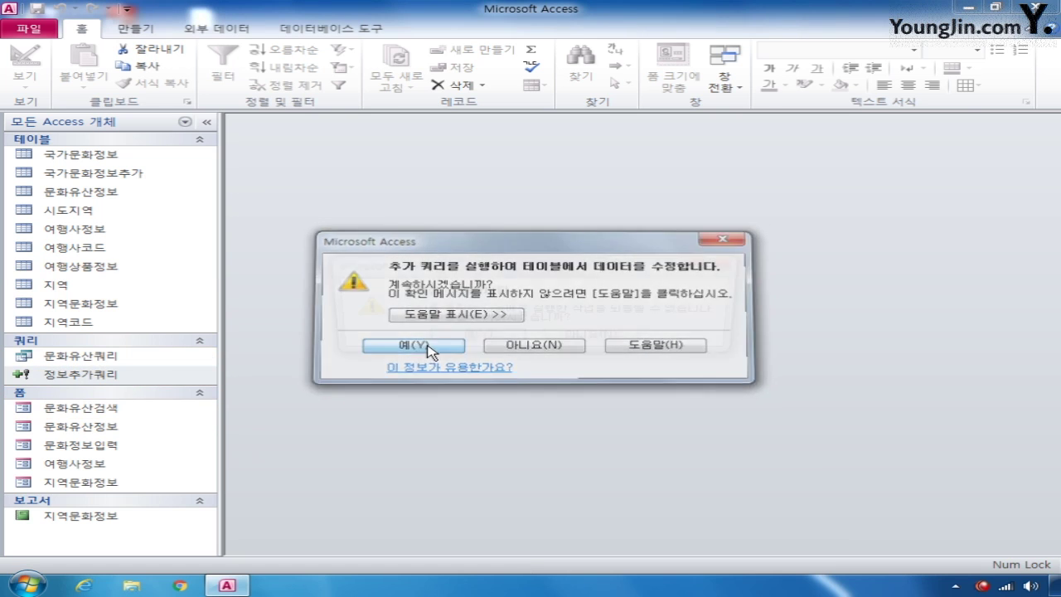
left_click(426, 347)
left_click(451, 340)
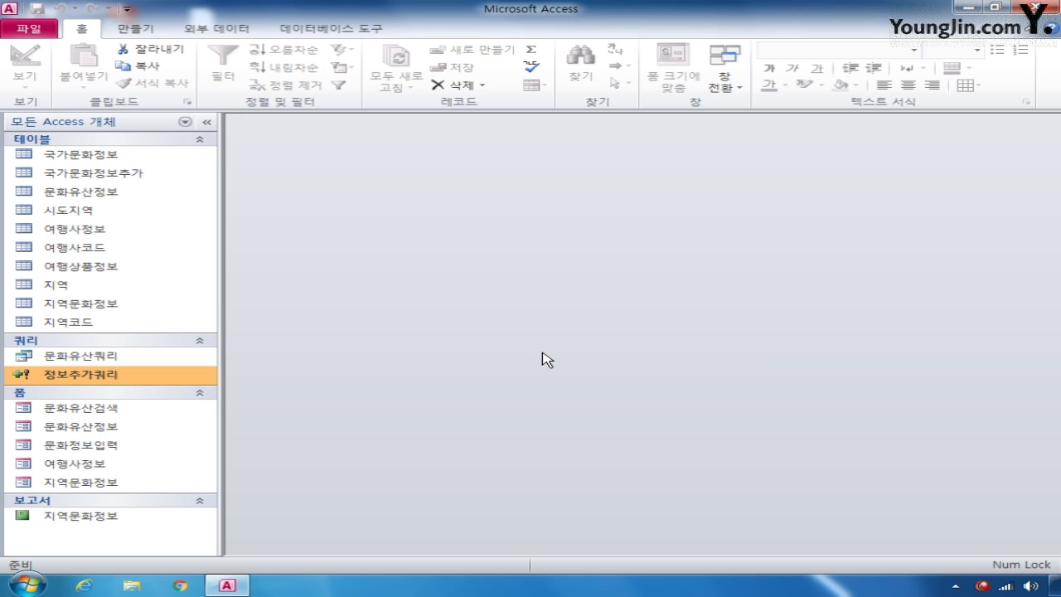
Open the 여행상품정보 table in Design view and set the 여행사 field's lookup display control to 콤보 상자.
right_click(95, 266)
left_click(154, 293)
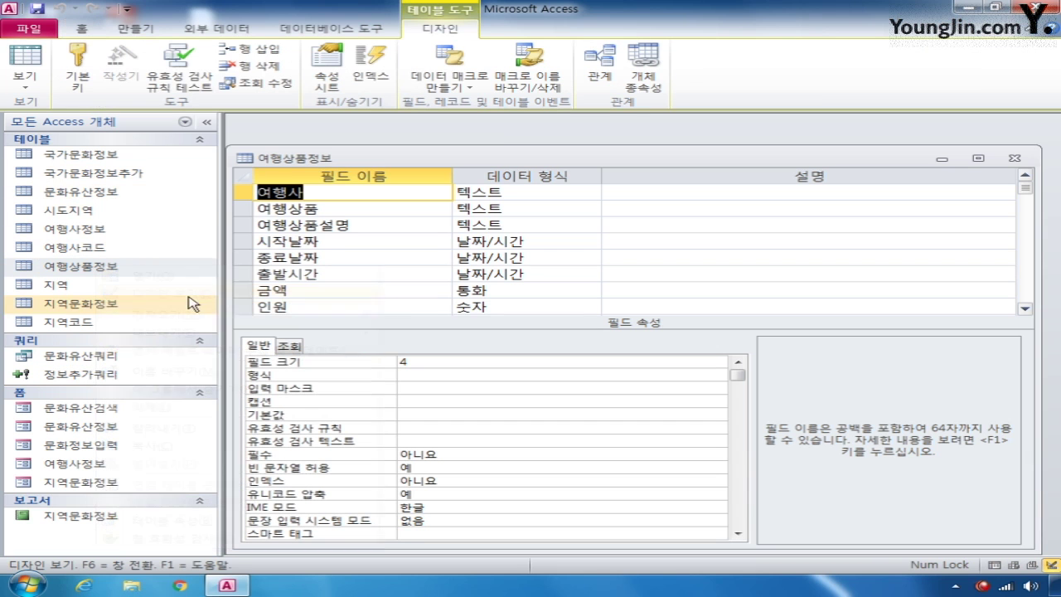
left_click(244, 199)
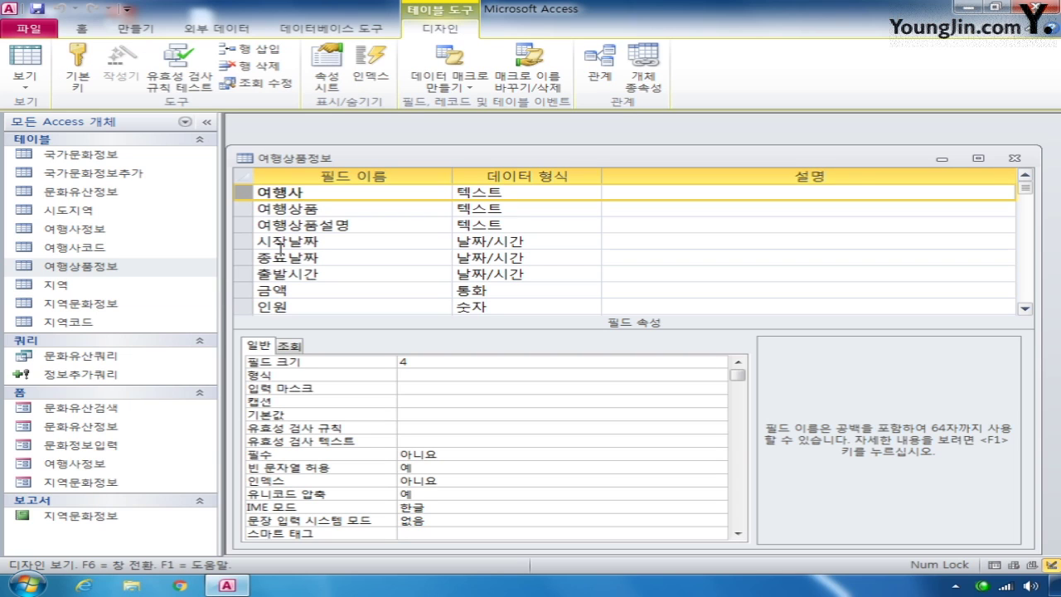
left_click(292, 348)
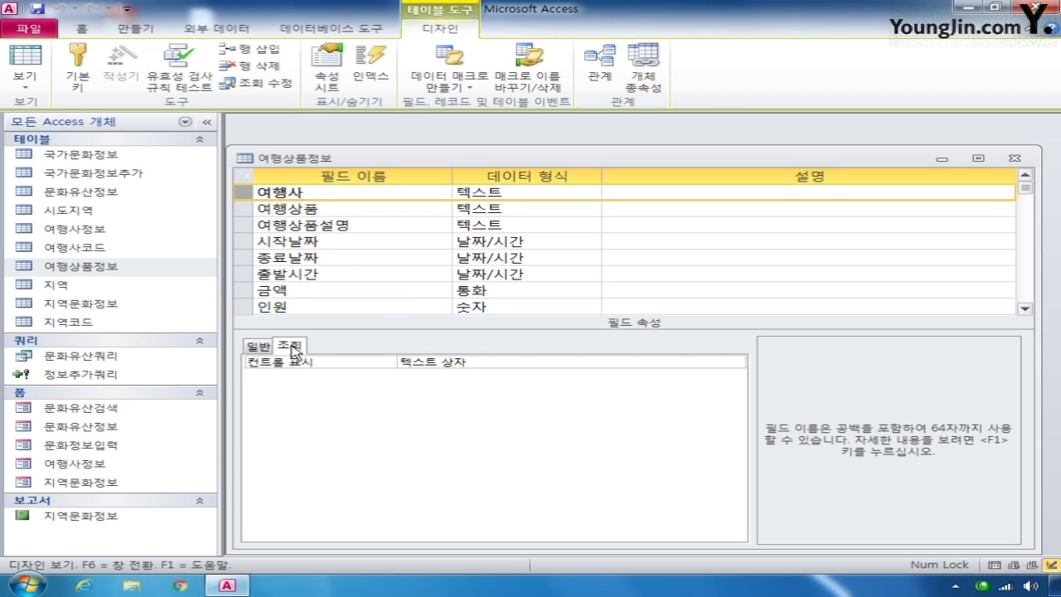
left_click(482, 363)
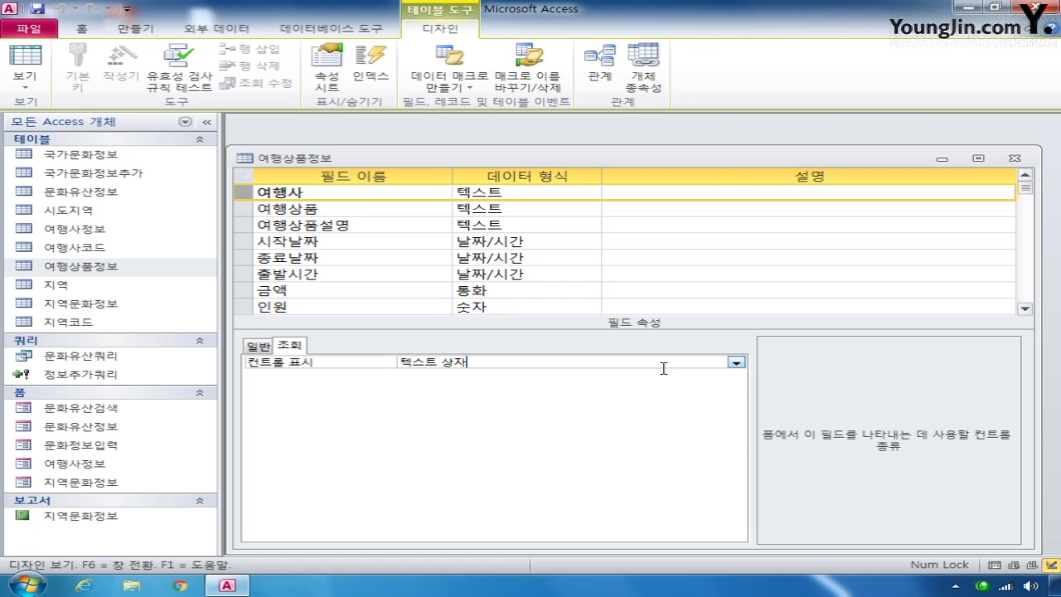
left_click(736, 363)
left_click(657, 404)
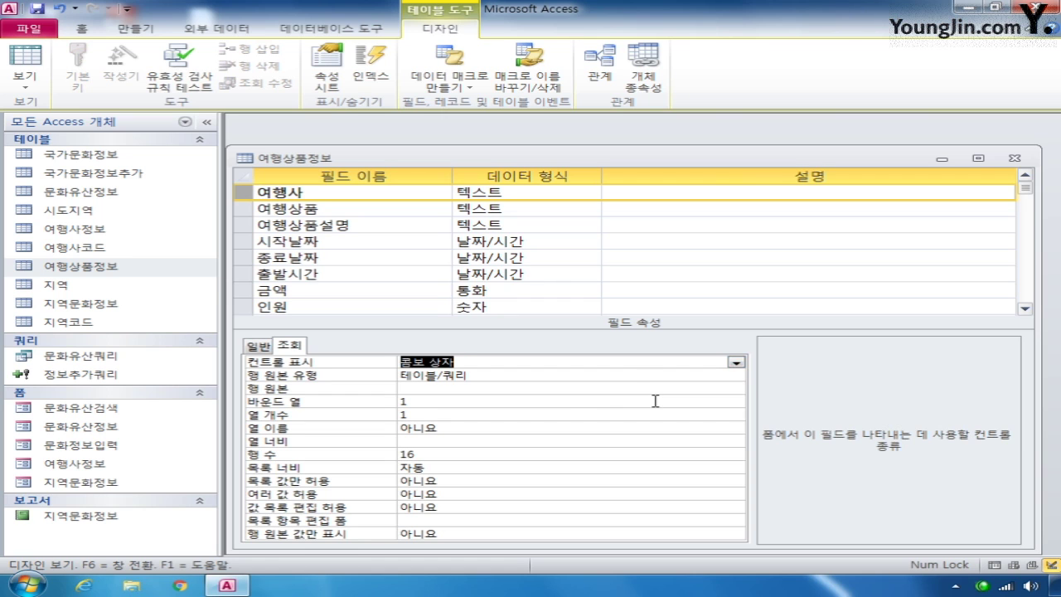
Build a row source query for the 여행사 lookup from 여행사코드 with the fields 여행사, 전화번호 and 담당자.
left_click(551, 389)
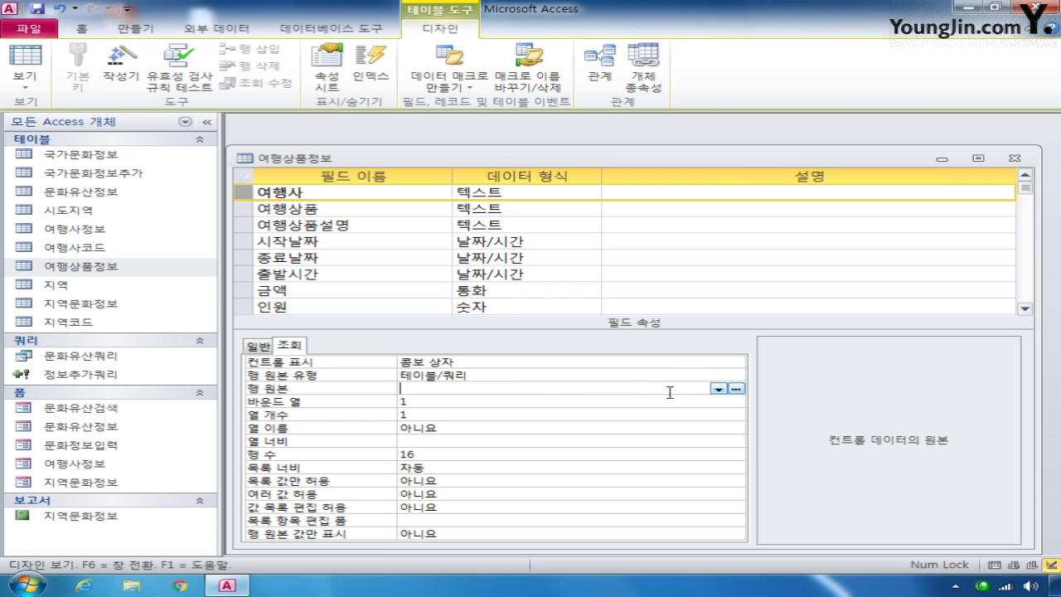
left_click(736, 388)
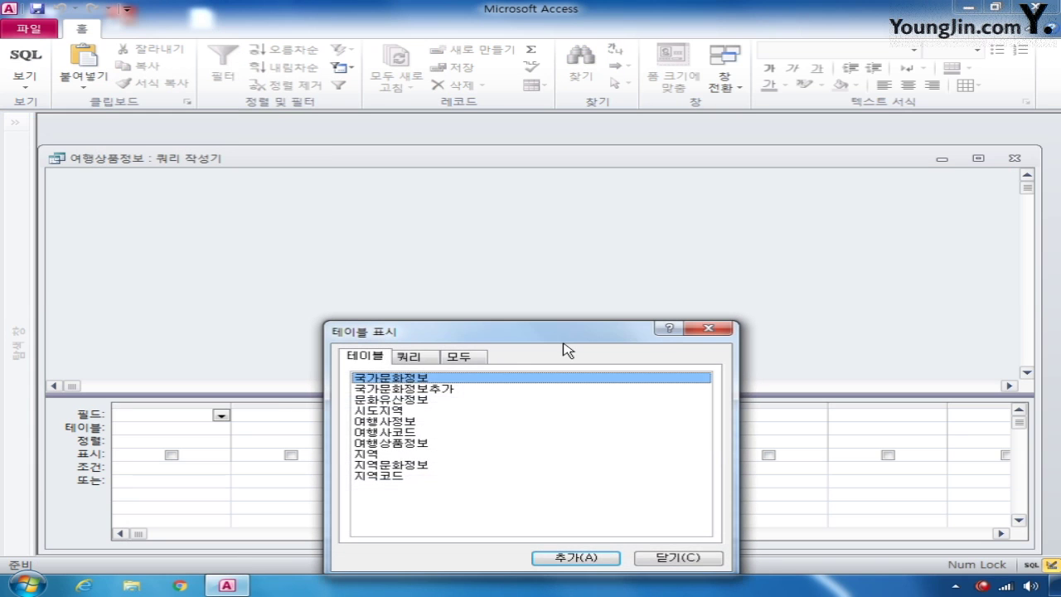
double_click(431, 431)
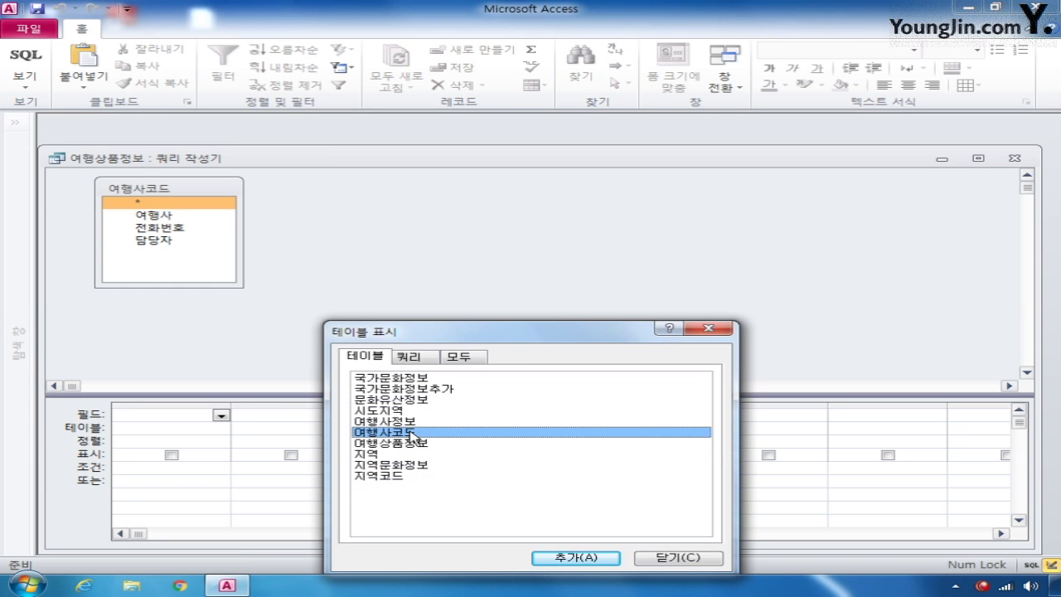
left_click(688, 560)
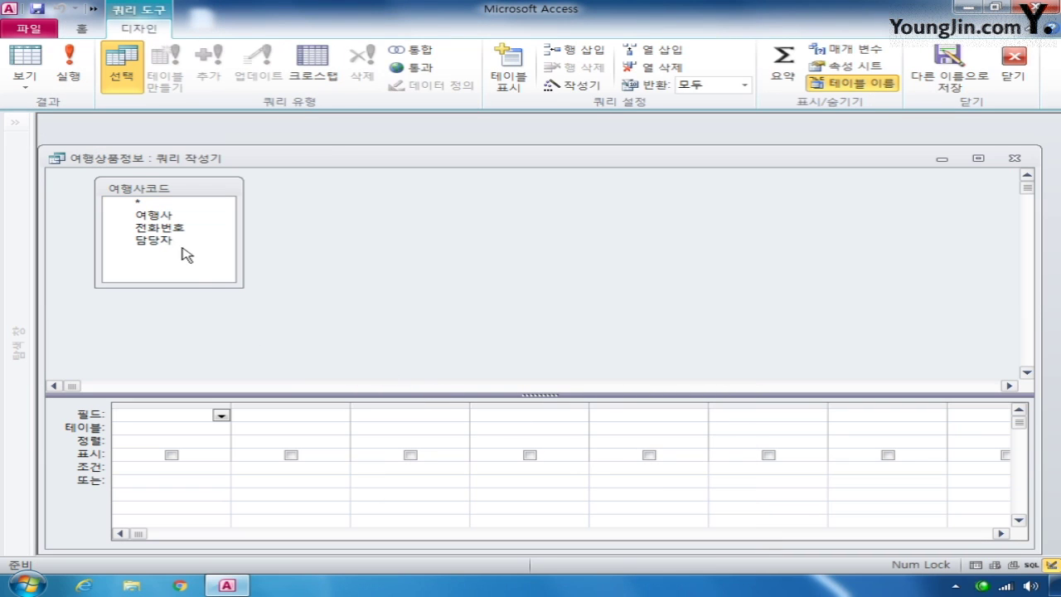
double_click(169, 216)
double_click(175, 228)
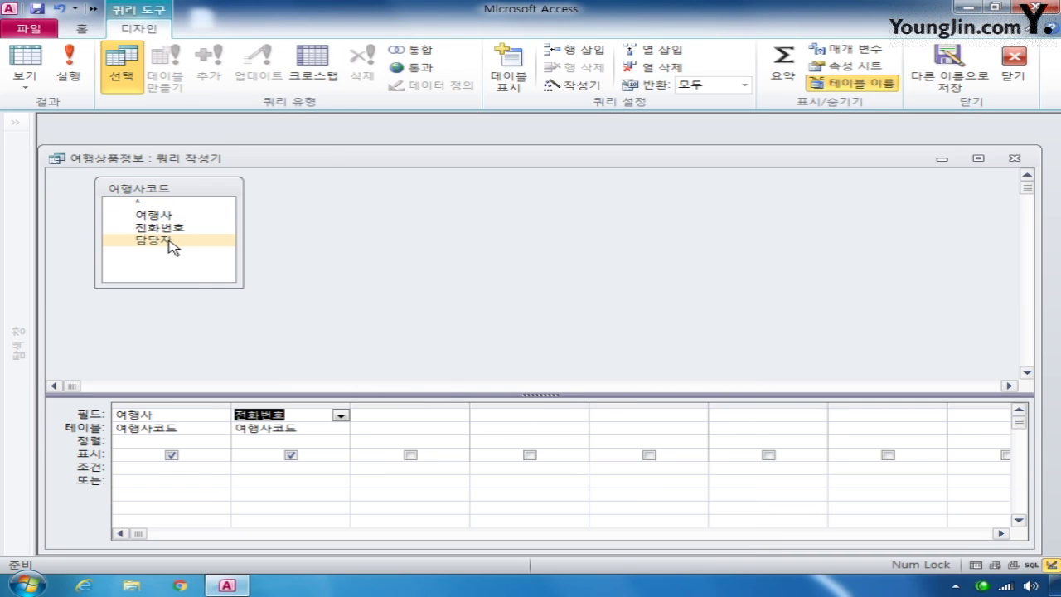
double_click(170, 242)
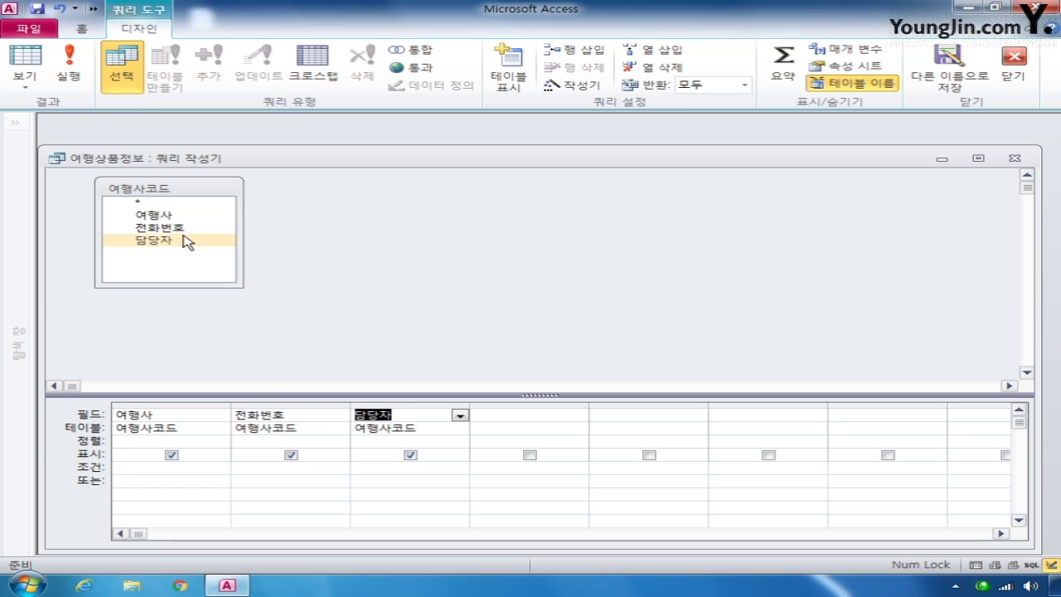
Sort the row source query by 전화번호 in ascending order (오름차순), then close the query builder and save the changes.
left_click(269, 443)
left_click(340, 442)
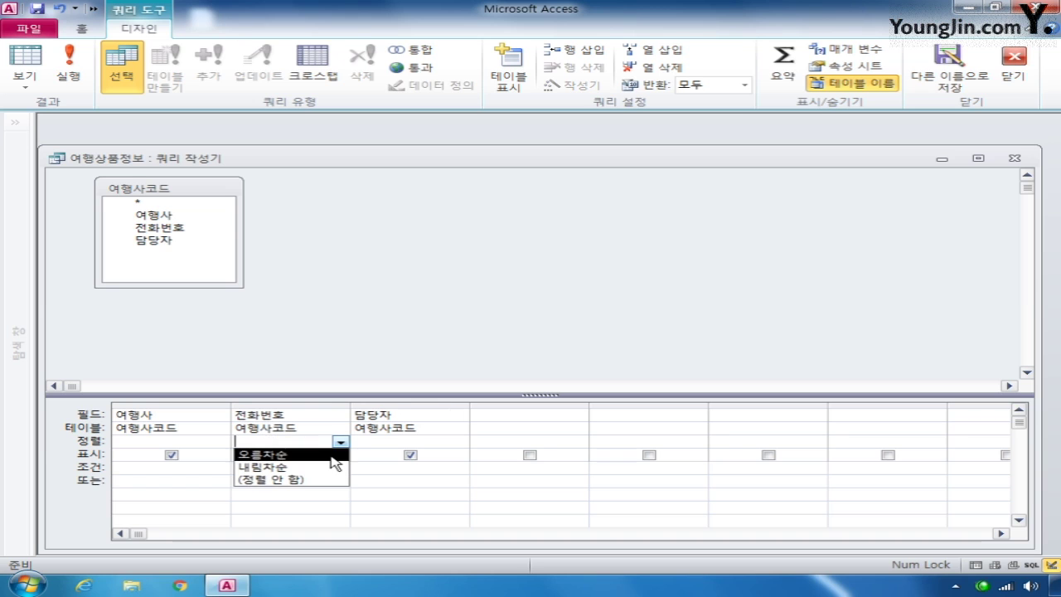
left_click(327, 448)
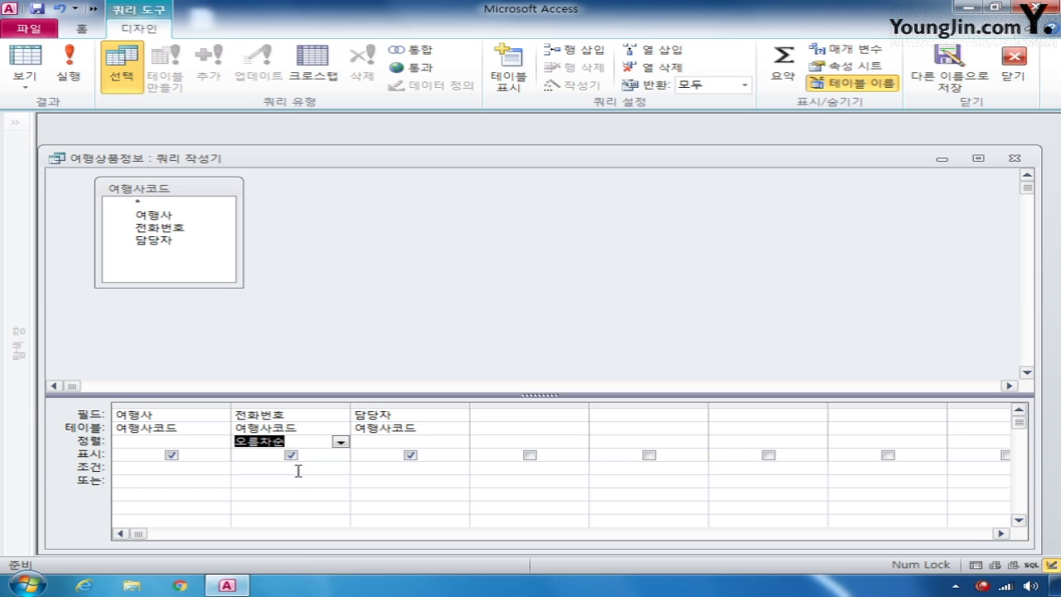
left_click(1013, 157)
left_click(409, 347)
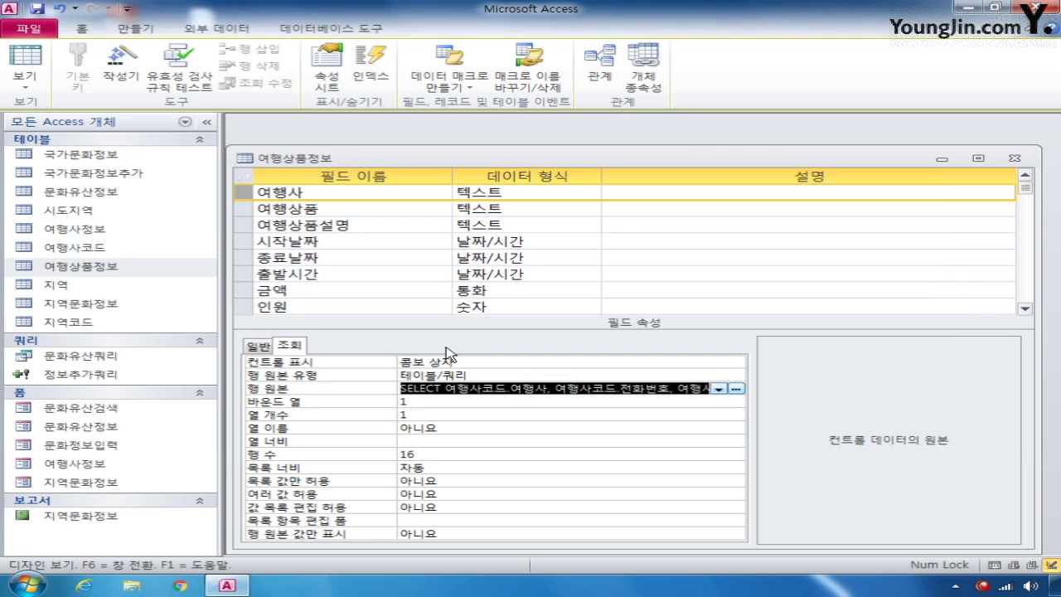
Examine the full row source SQL of the 여행사 field in the zoom window, checking its fields, source table and sort order.
left_click(618, 390)
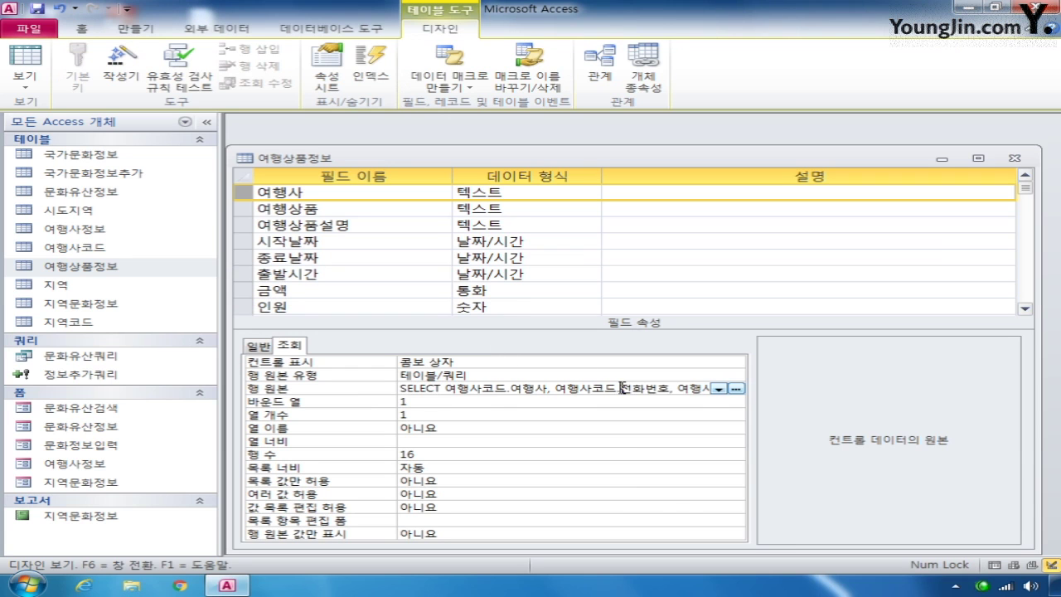
right_click(618, 389)
left_click(684, 416)
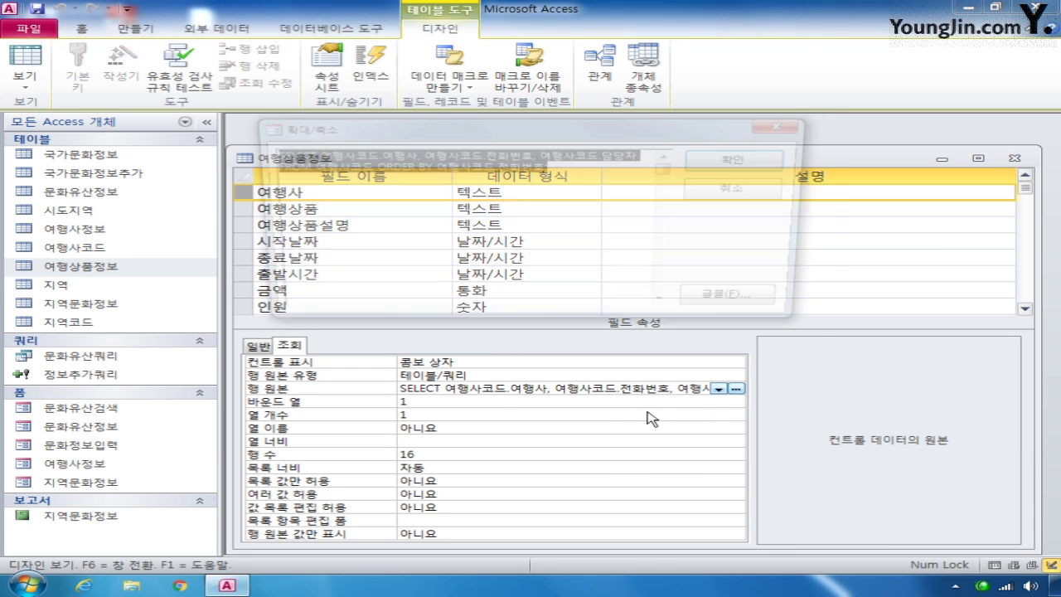
left_click(500, 195)
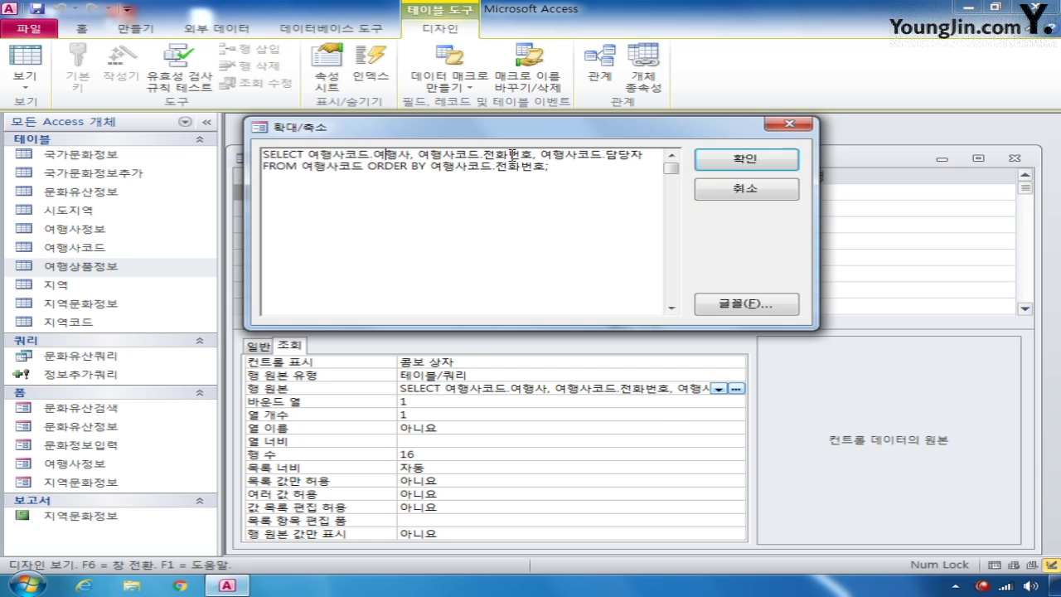
left_click(630, 154)
left_click(347, 169)
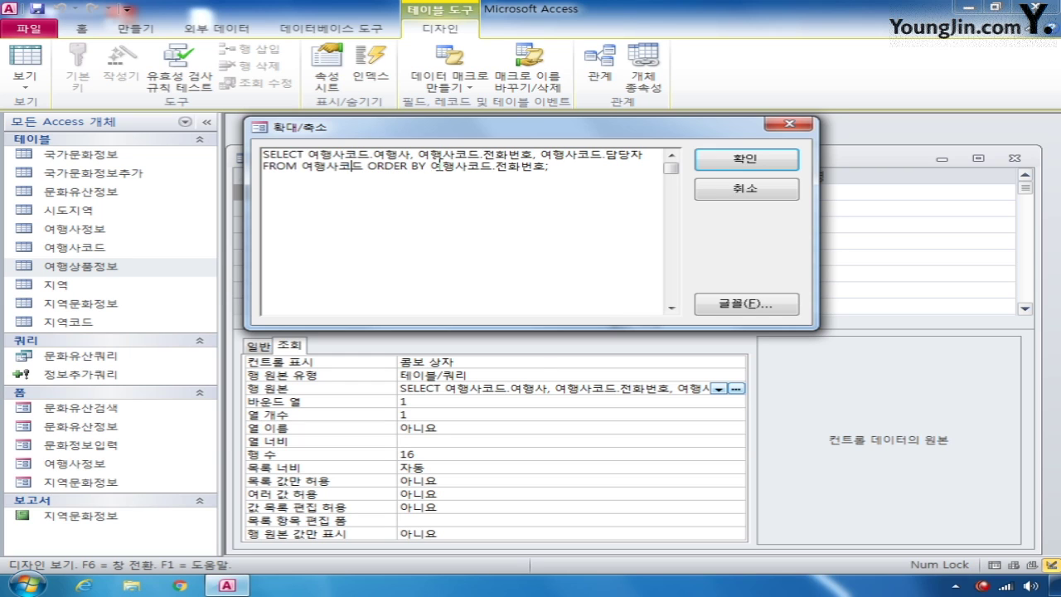
left_click(525, 168)
left_click(544, 169)
left_click(701, 163)
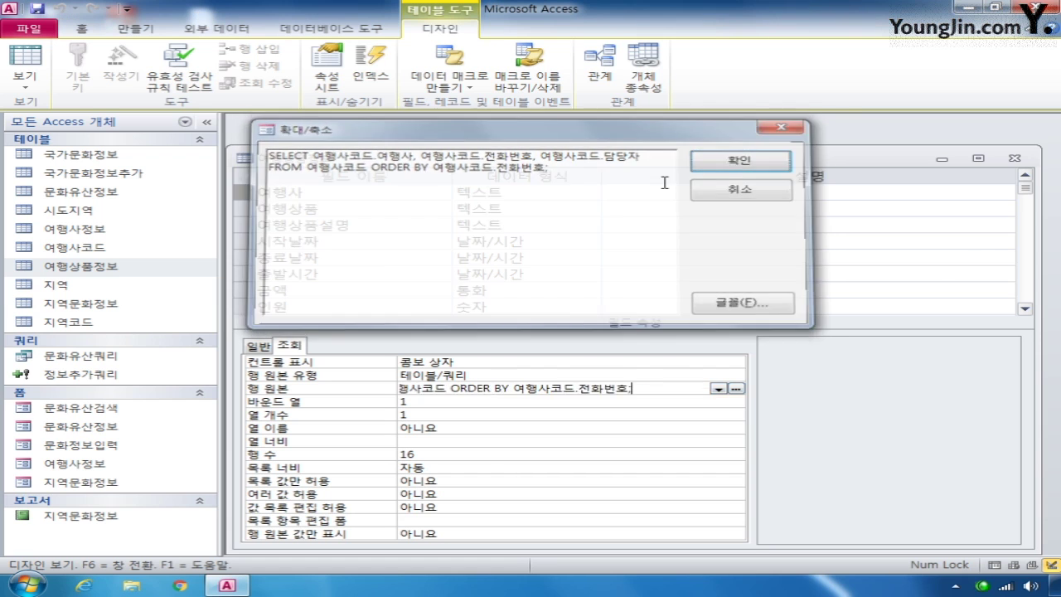
Set the 여행사 lookup's column count (열 개수) to 3 and its column widths (열 너비) to 1;2;2 cm.
left_click(493, 403)
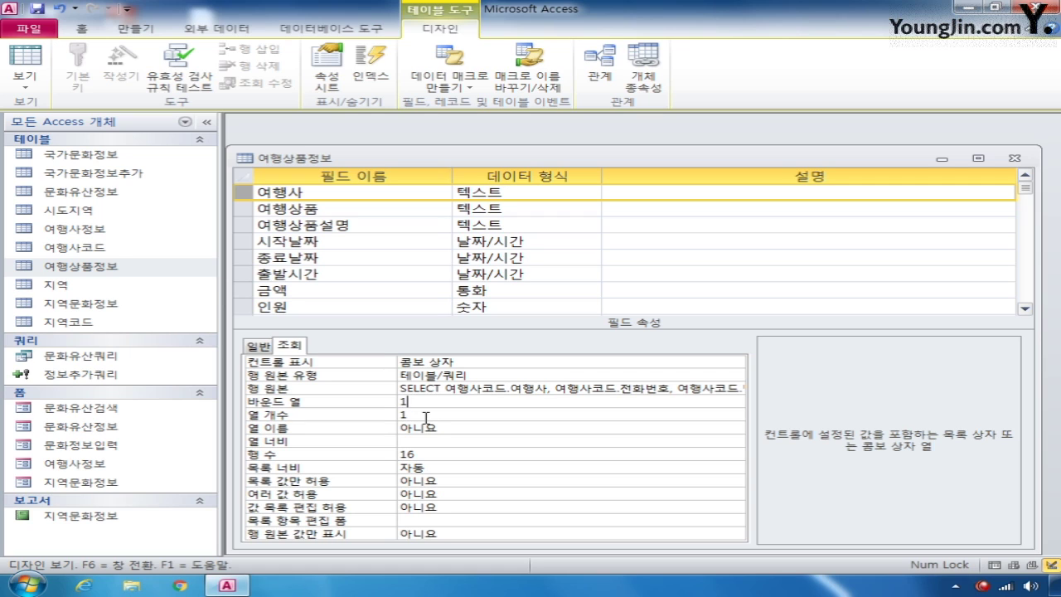
key("Return")
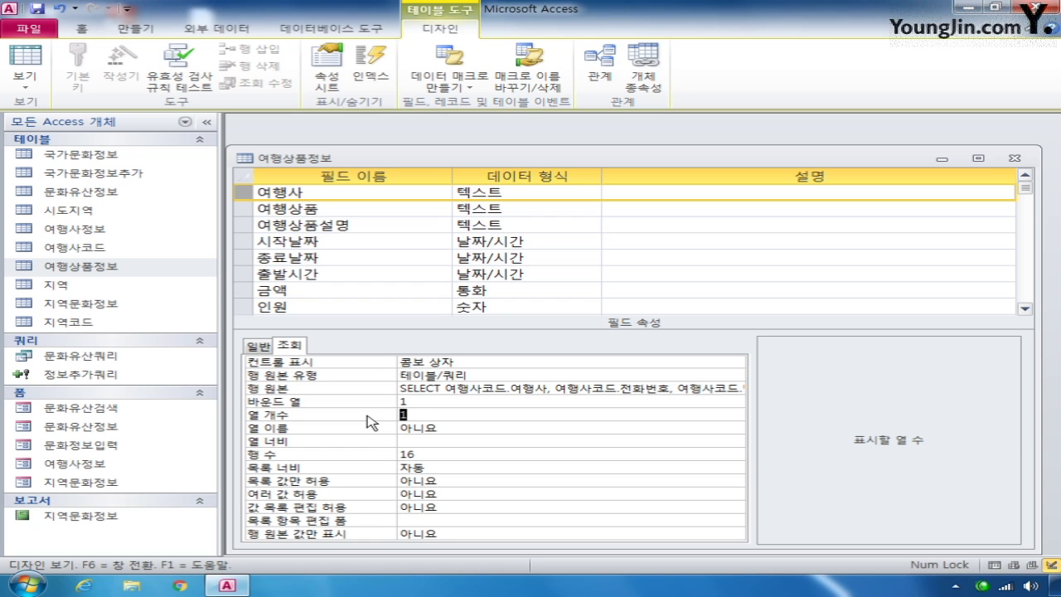
type("3")
left_click(426, 445)
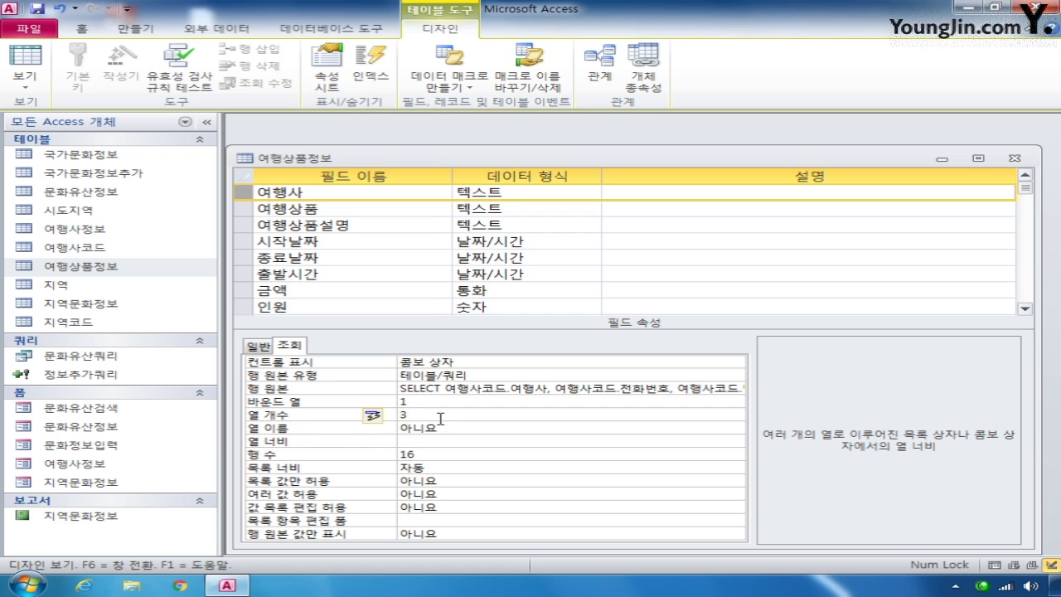
type("1;2;2")
Limit the 여행사 lookup to list values (목록 값만 허용: 예) and set its list width (목록 너비) to 6 cm.
left_click(448, 485)
left_click(735, 480)
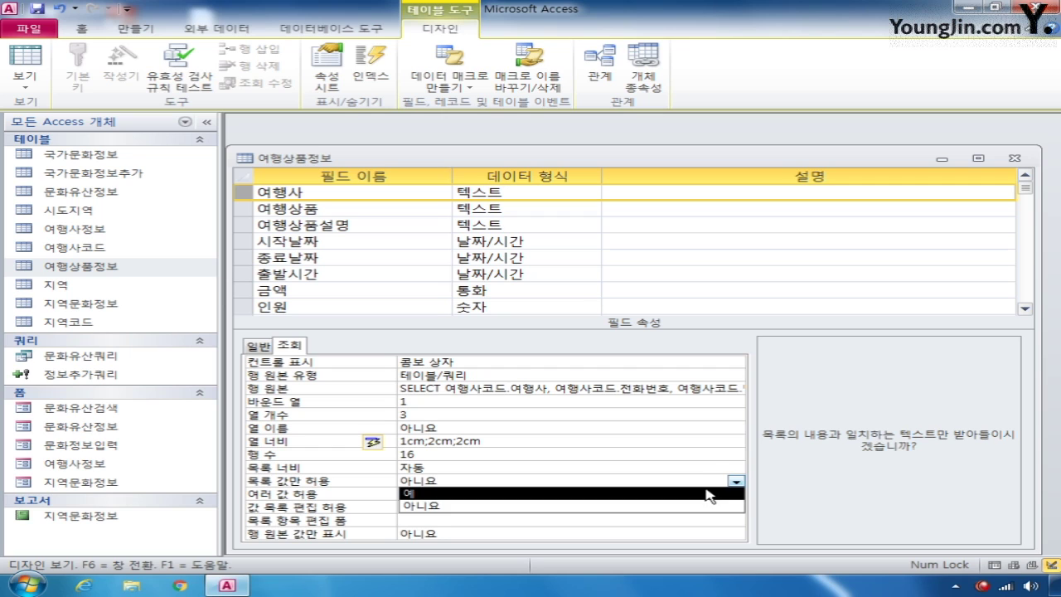
left_click(707, 495)
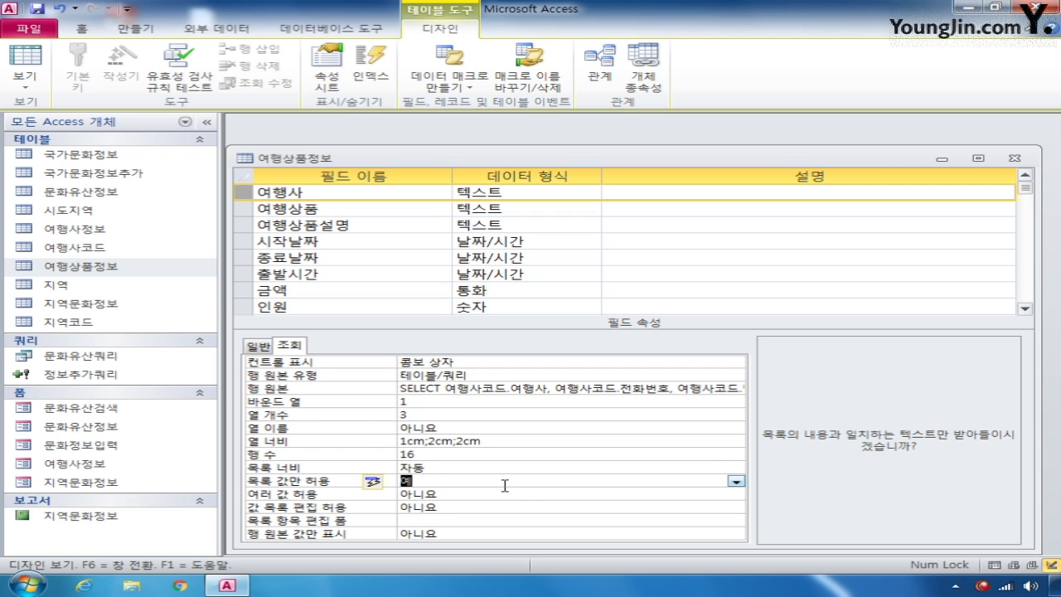
left_click_drag(447, 470, 369, 470)
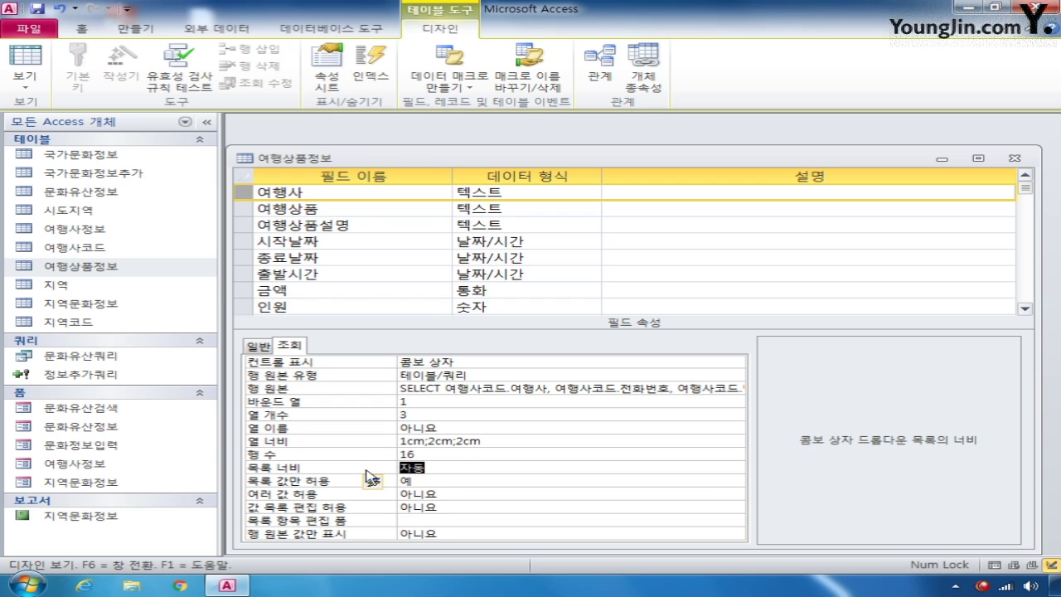
type("6")
Save the 여행상품정보 table design and check the 여행사 drop-down list of the first record in datasheet view.
left_click(25, 58)
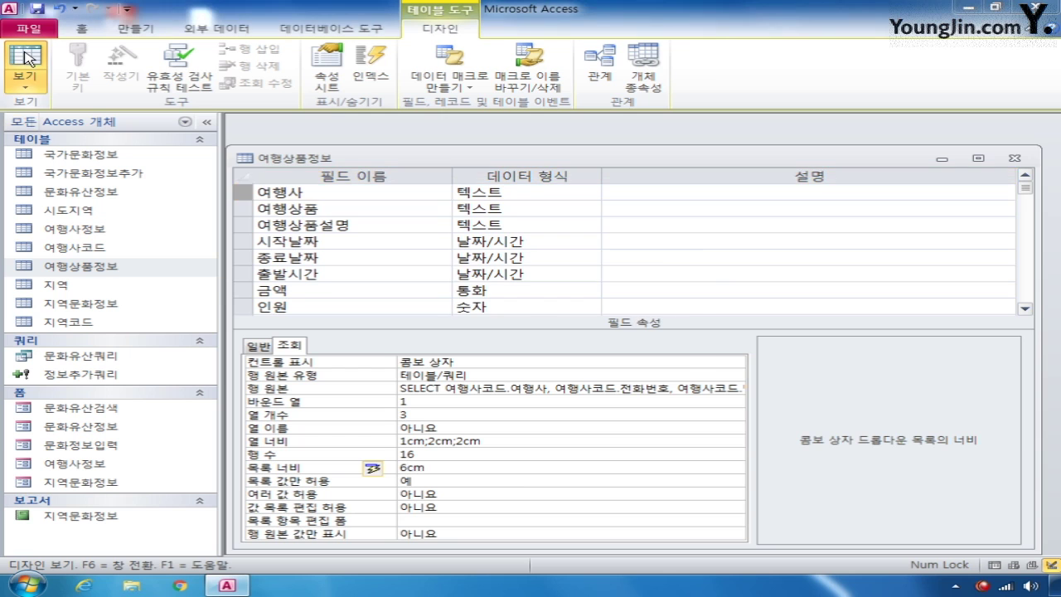
left_click(474, 334)
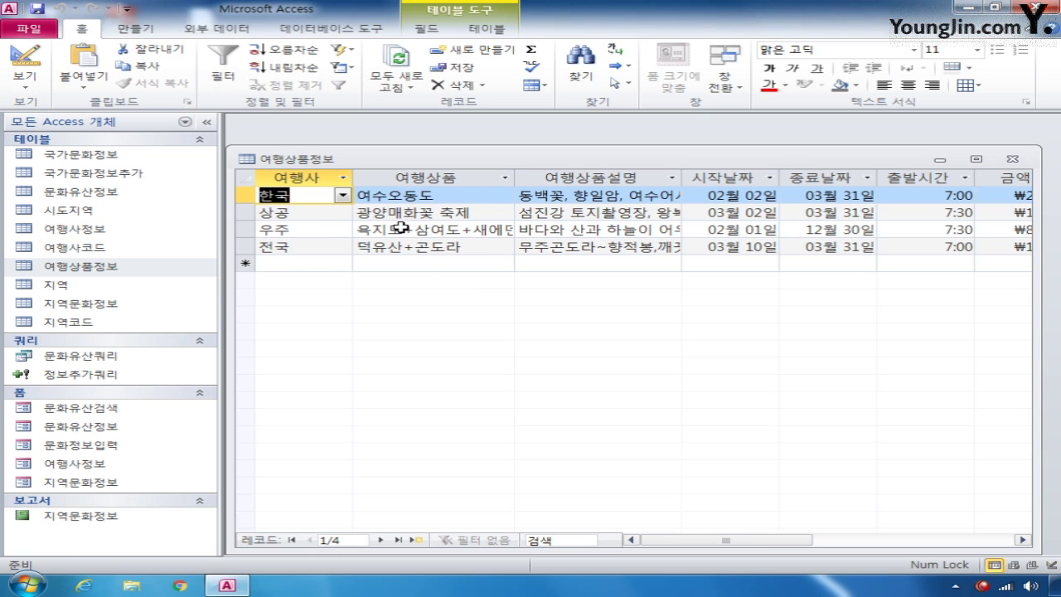
left_click(341, 195)
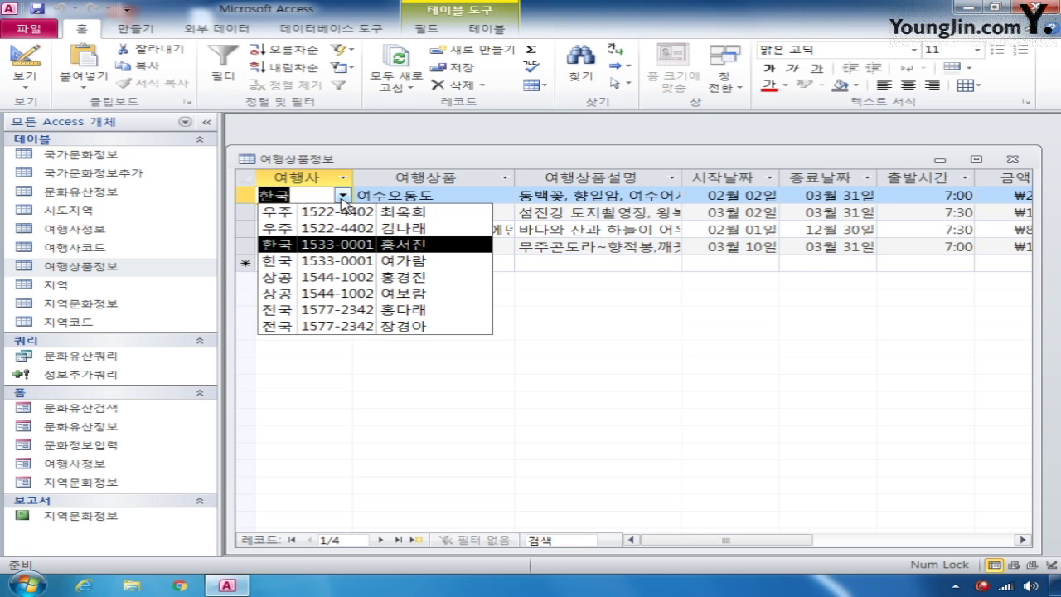
left_click(340, 198)
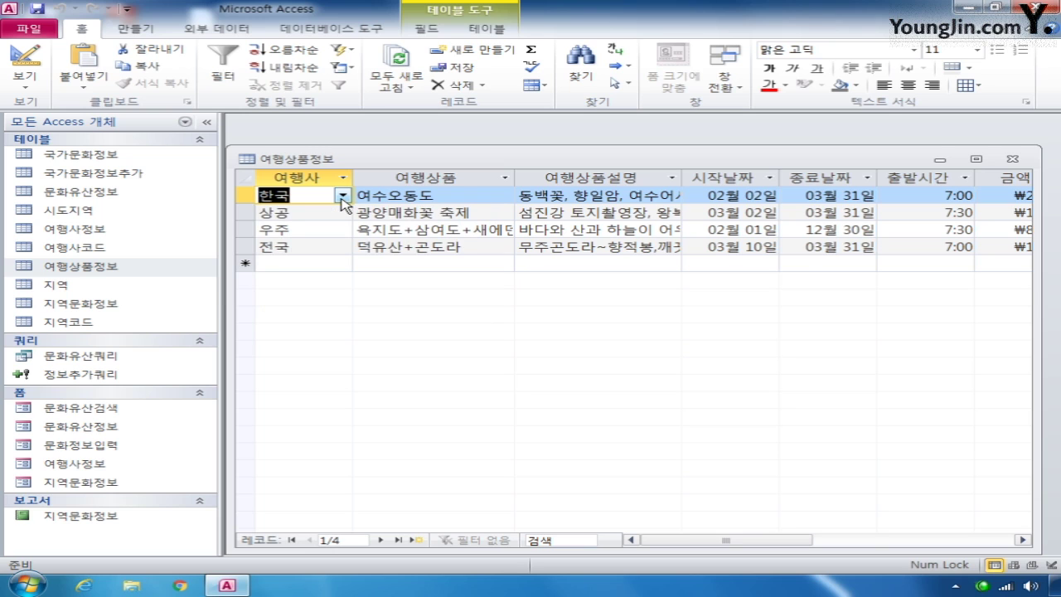
left_click(342, 196)
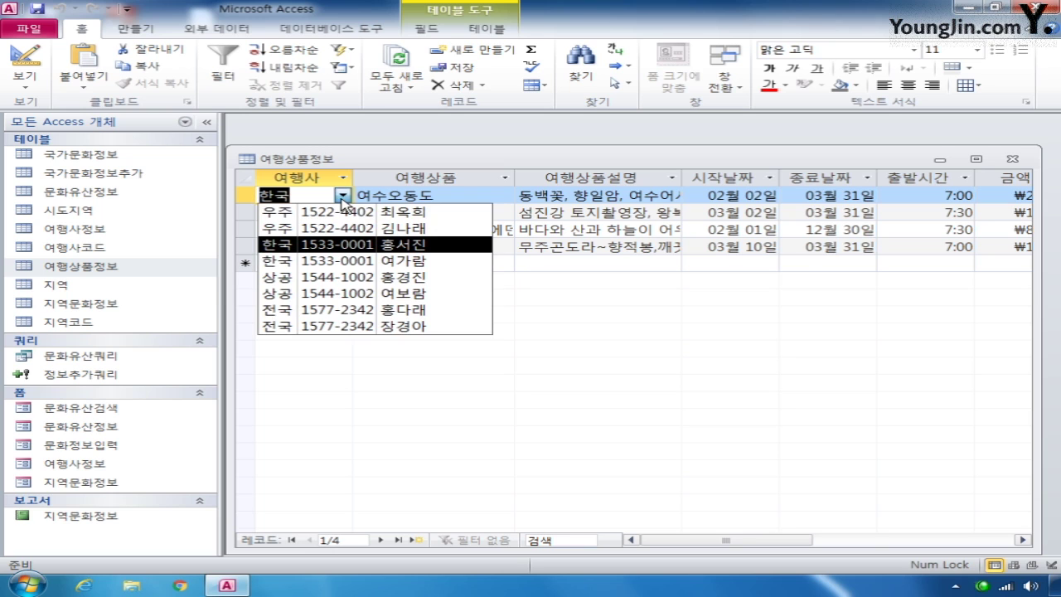
left_click(341, 195)
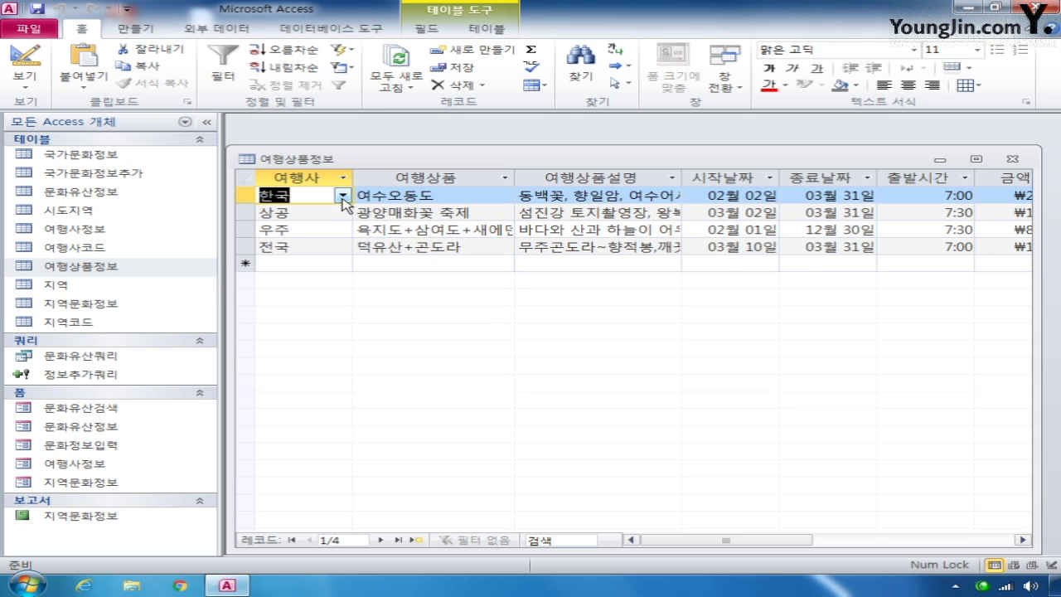
Compare the records of the 여행사코드 table with the 여행사 drop-down list in 여행상품정보.
double_click(108, 248)
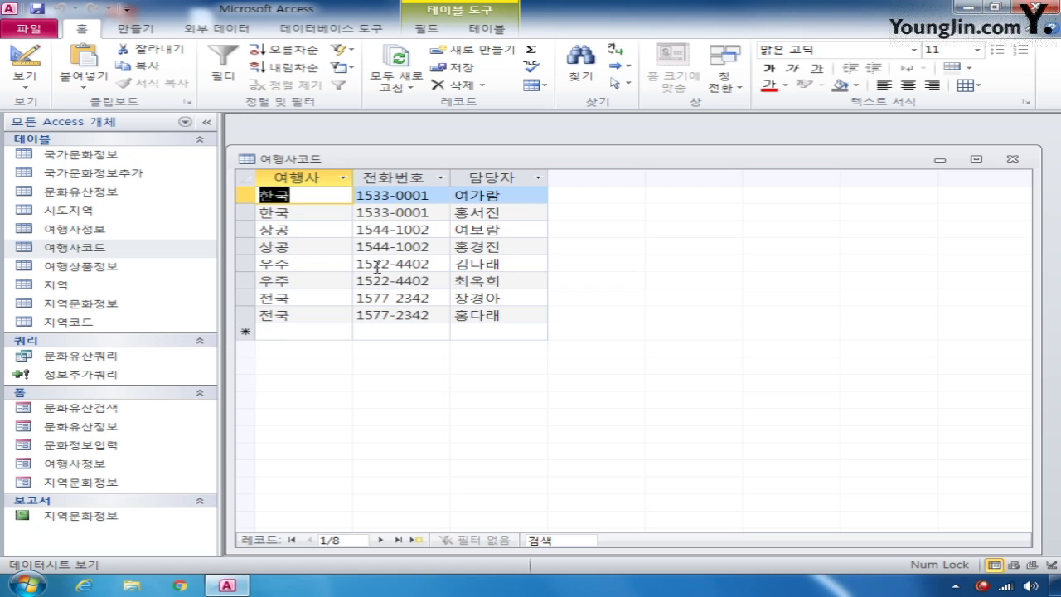
left_click(1012, 159)
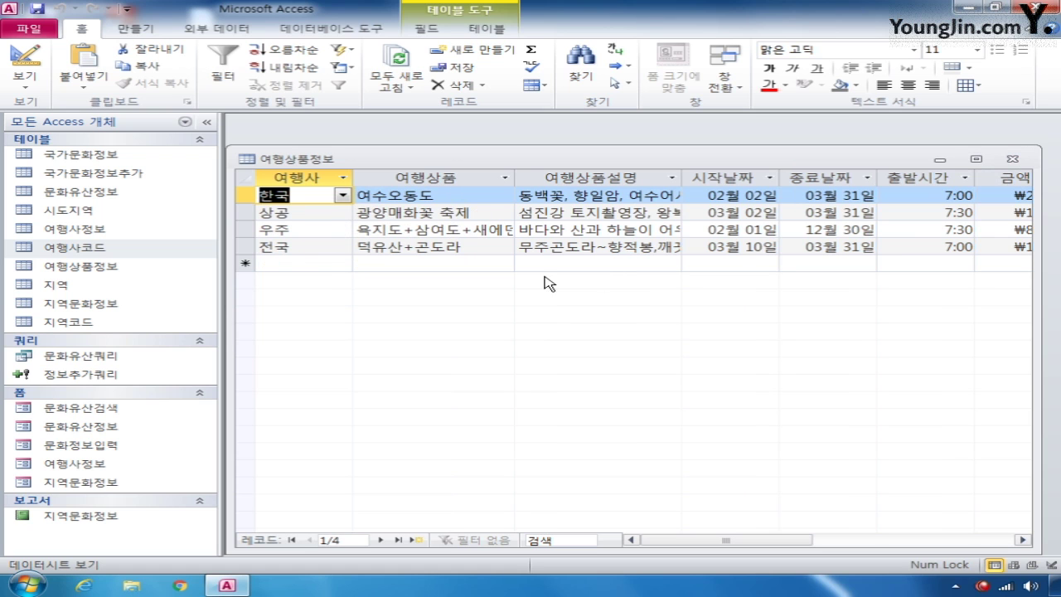
left_click(343, 196)
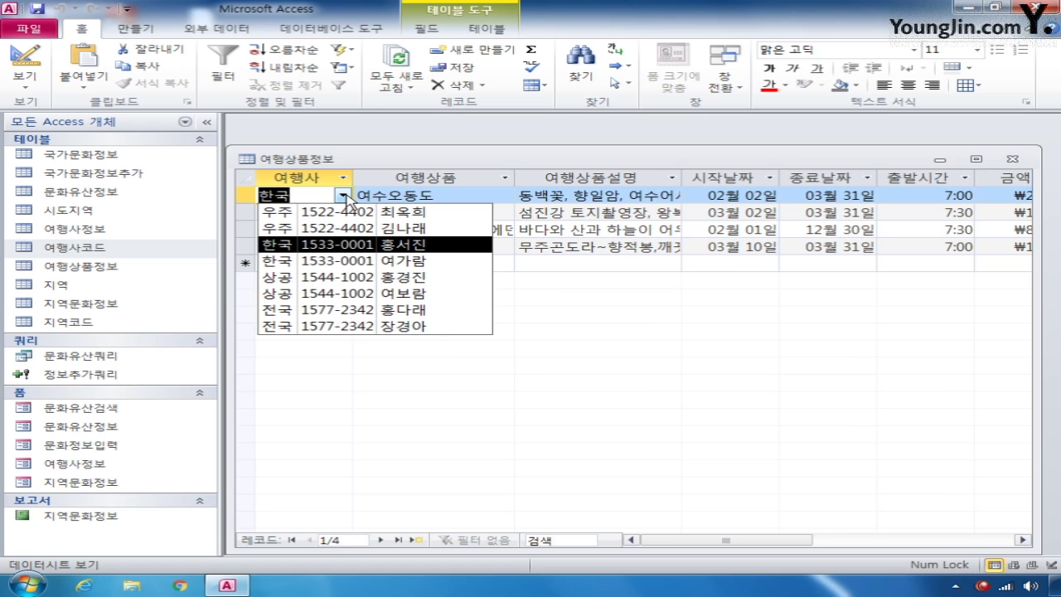
left_click(343, 196)
double_click(82, 247)
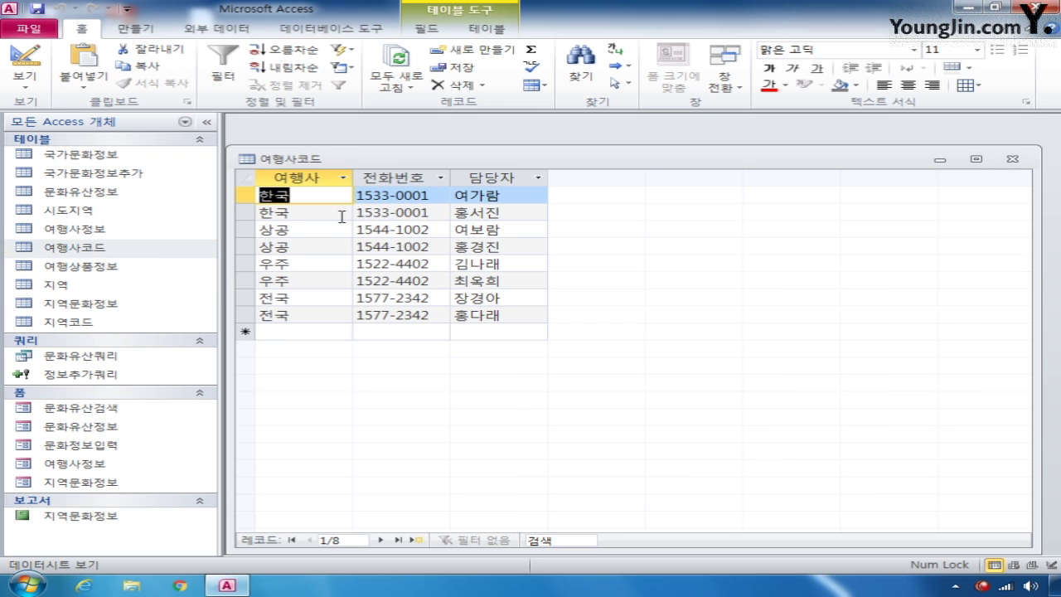
left_click(1012, 159)
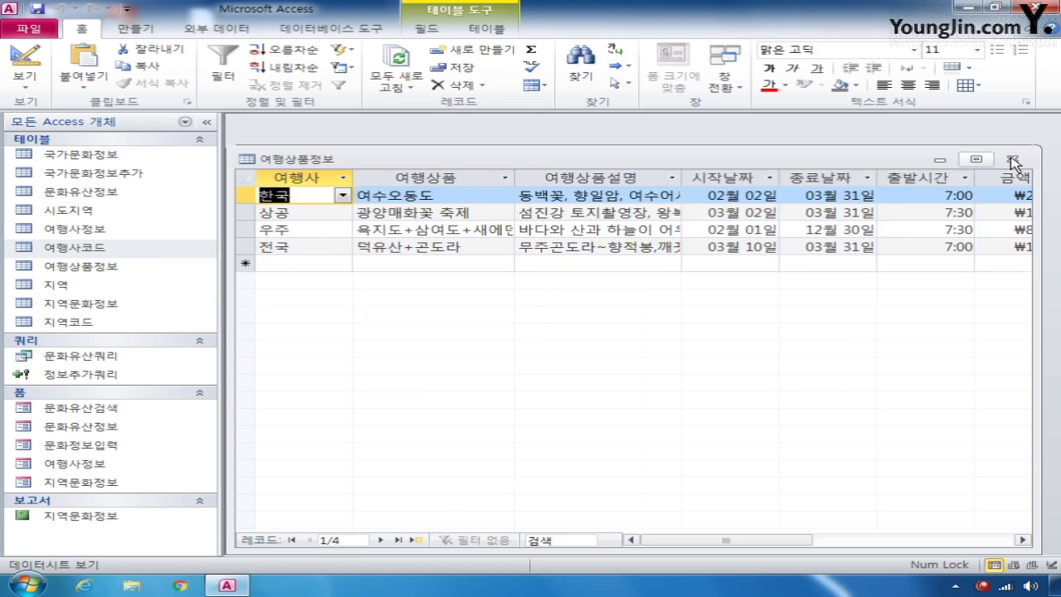
Set the 여행사 lookup's row count (행 수) to 8 in design view, then close 여행상품정보 and save the changes.
left_click(25, 62)
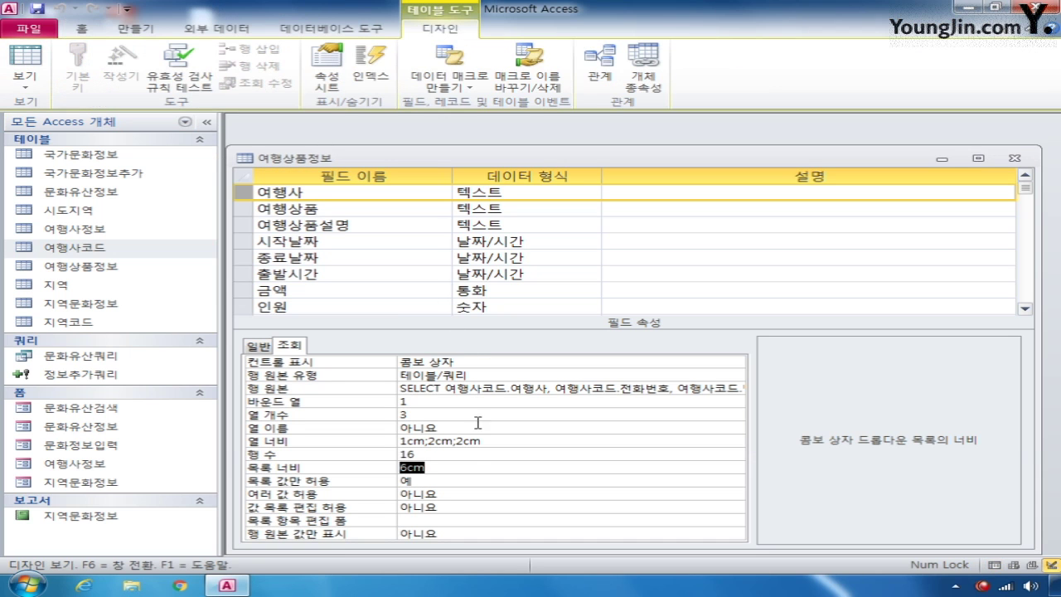
left_click(457, 454)
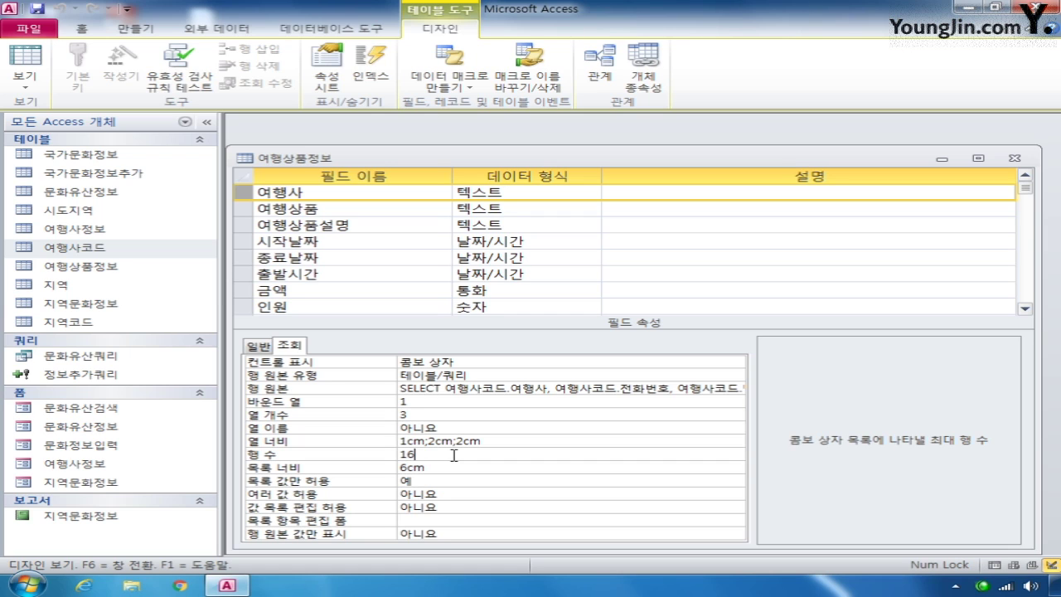
left_click(355, 458)
type("8")
left_click(934, 194)
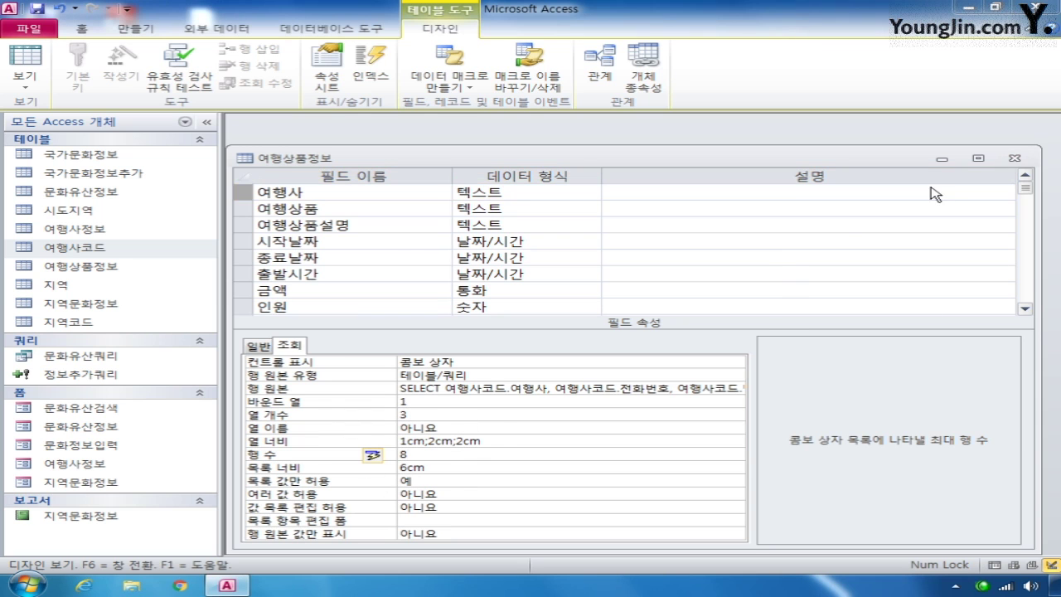
left_click(1013, 157)
left_click(418, 330)
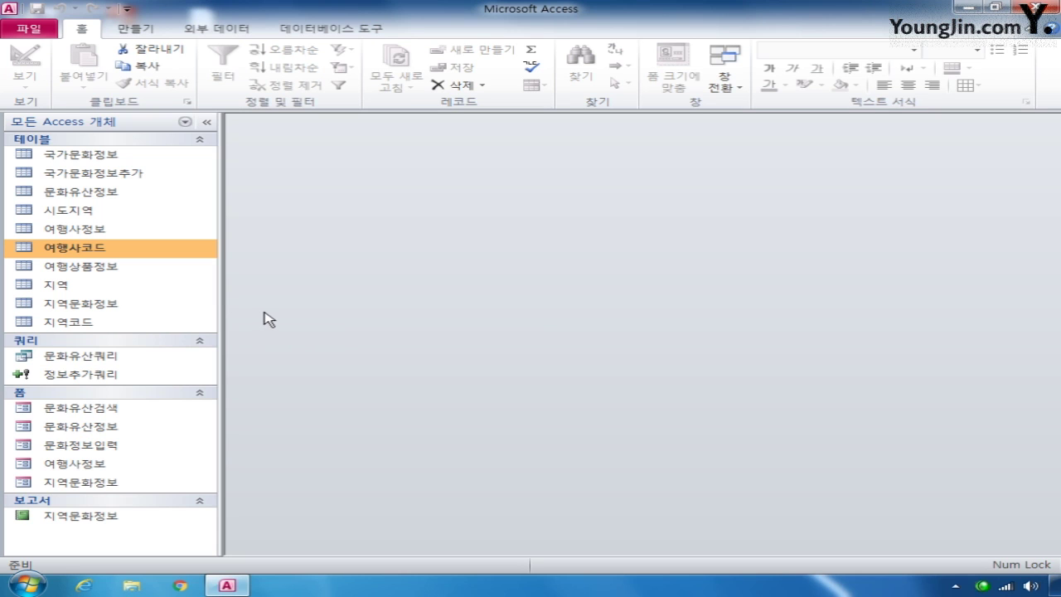
Open the 문화유산정보 form in design view and open the form's record source in the query builder.
right_click(115, 426)
left_click(214, 242)
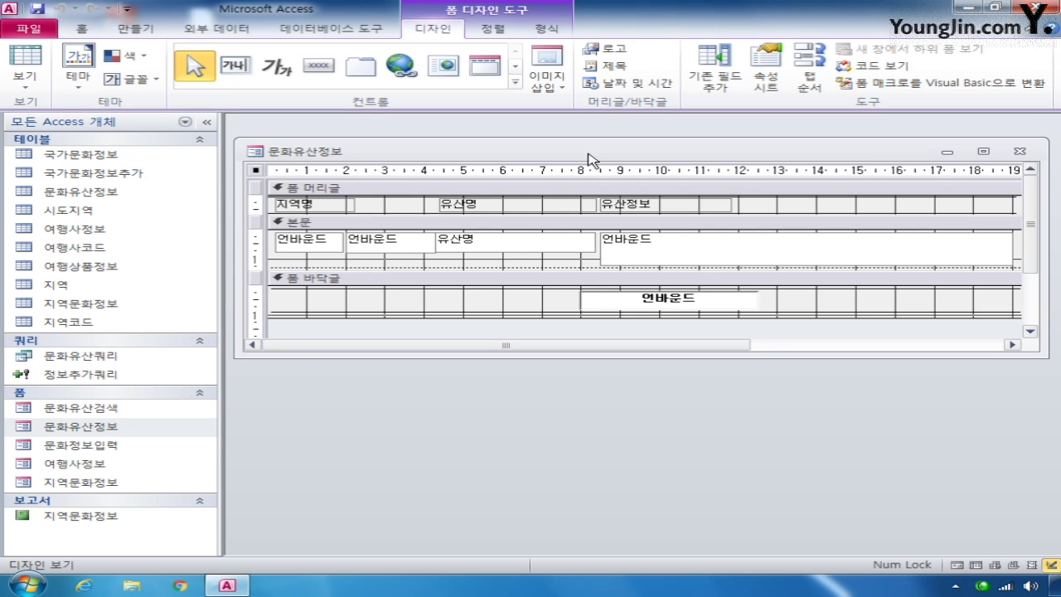
left_click(765, 73)
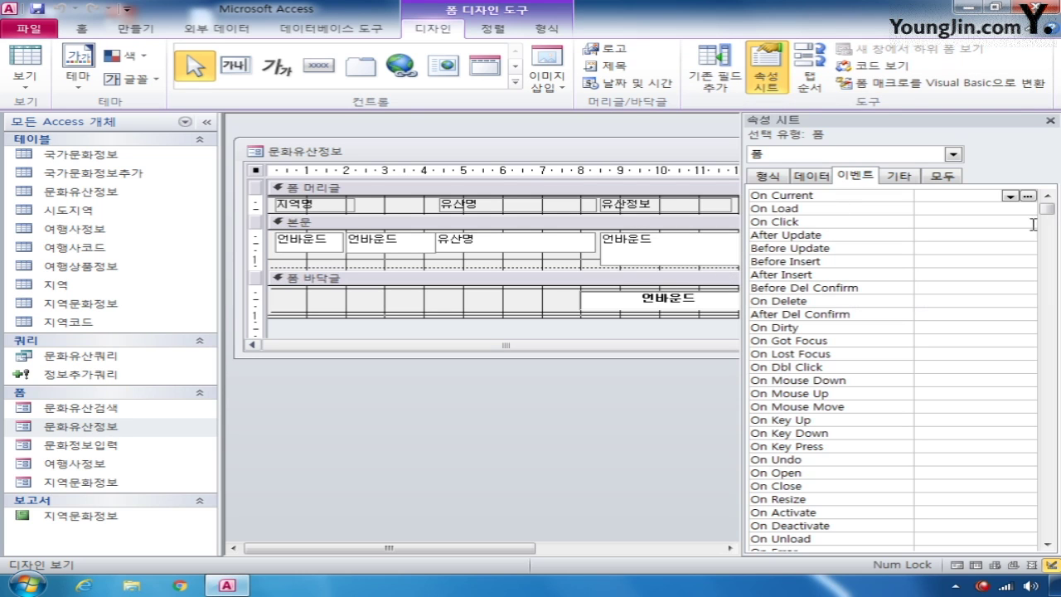
left_click(256, 171)
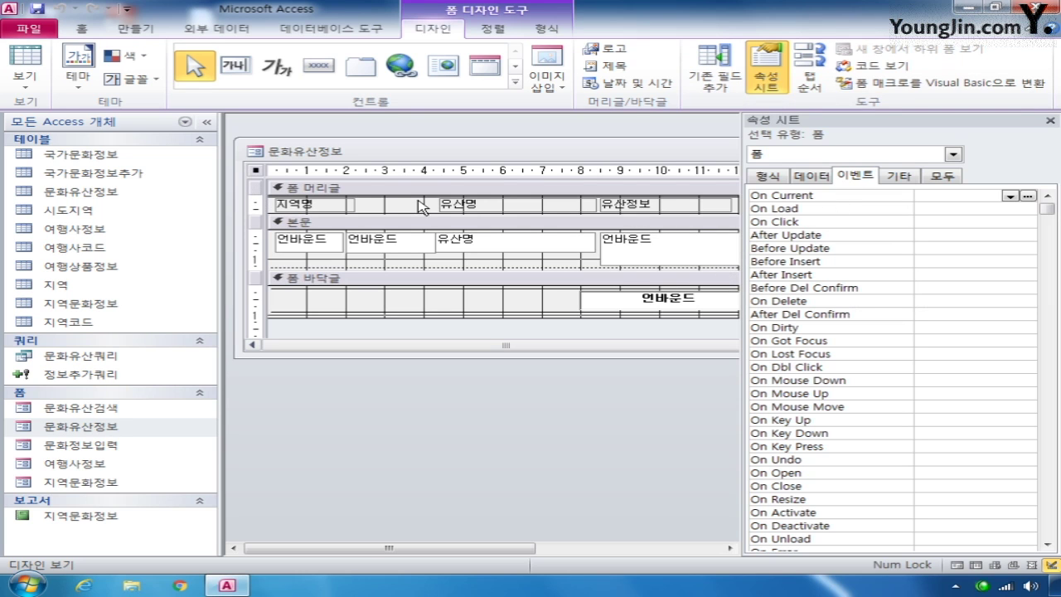
left_click(955, 178)
left_click(1027, 197)
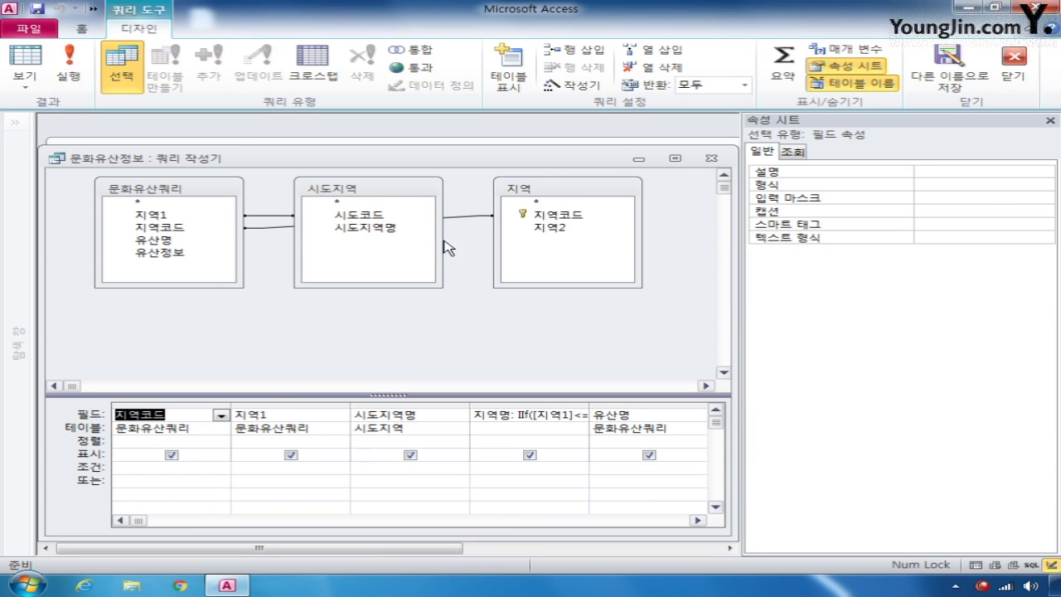
Fit all query grid columns to their contents, close the property sheet and widen the query builder window to show every field.
left_click_drag(187, 403, 405, 401)
key("ctrl+a")
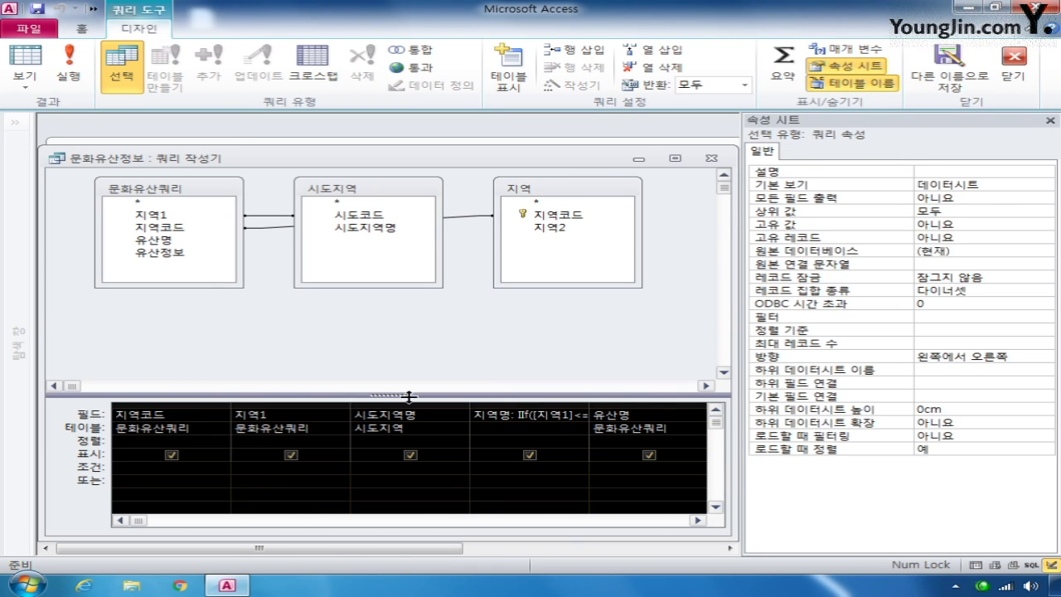
double_click(232, 406)
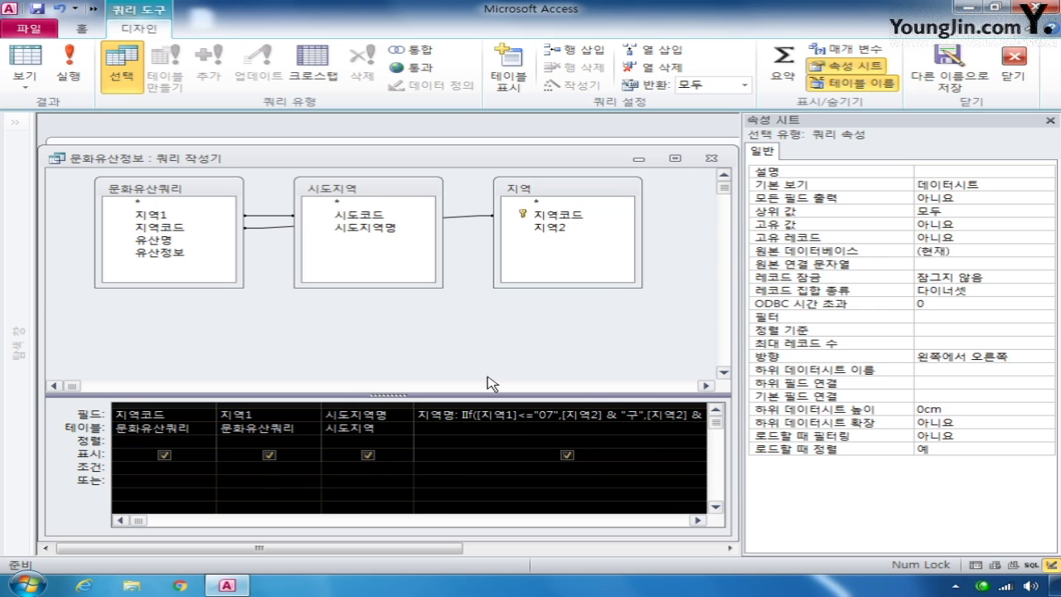
left_click(1051, 121)
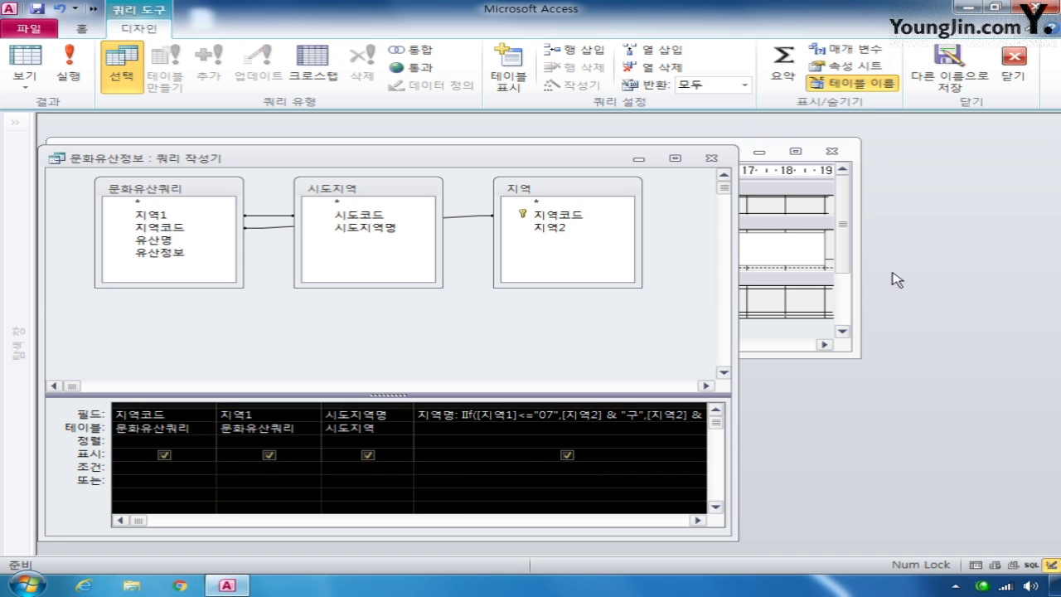
left_click_drag(731, 324, 1011, 324)
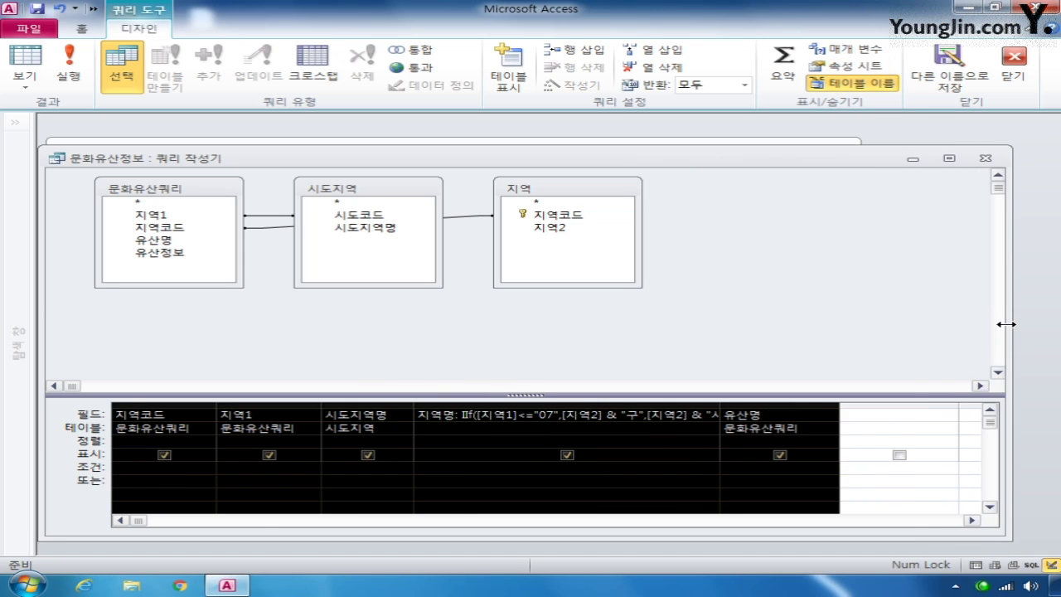
Add the 유산정보 field from 문화유산쿼리 to the query grid after 유산명.
left_click(777, 417)
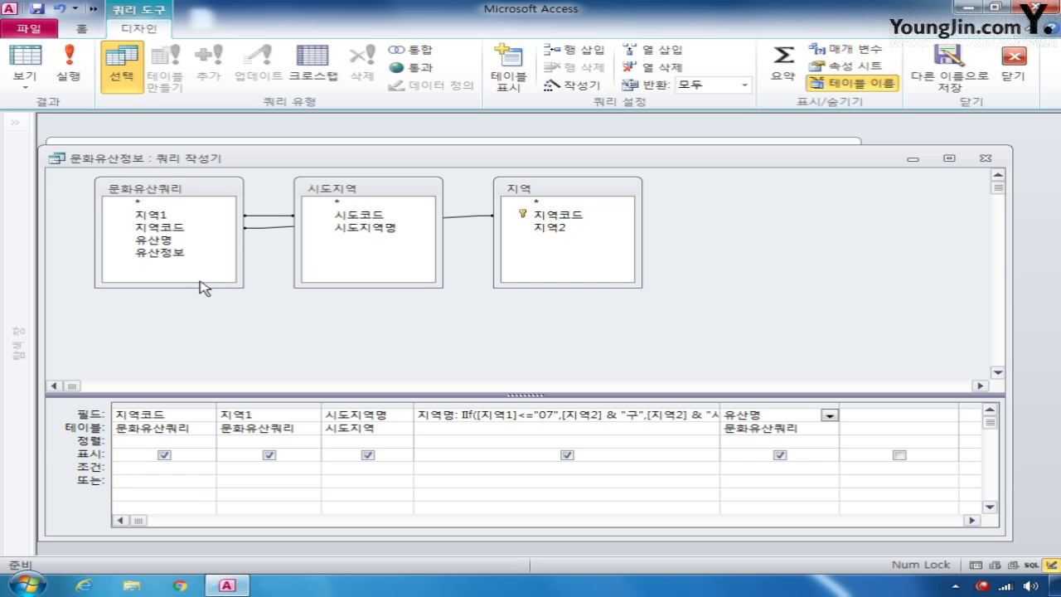
left_click(174, 253)
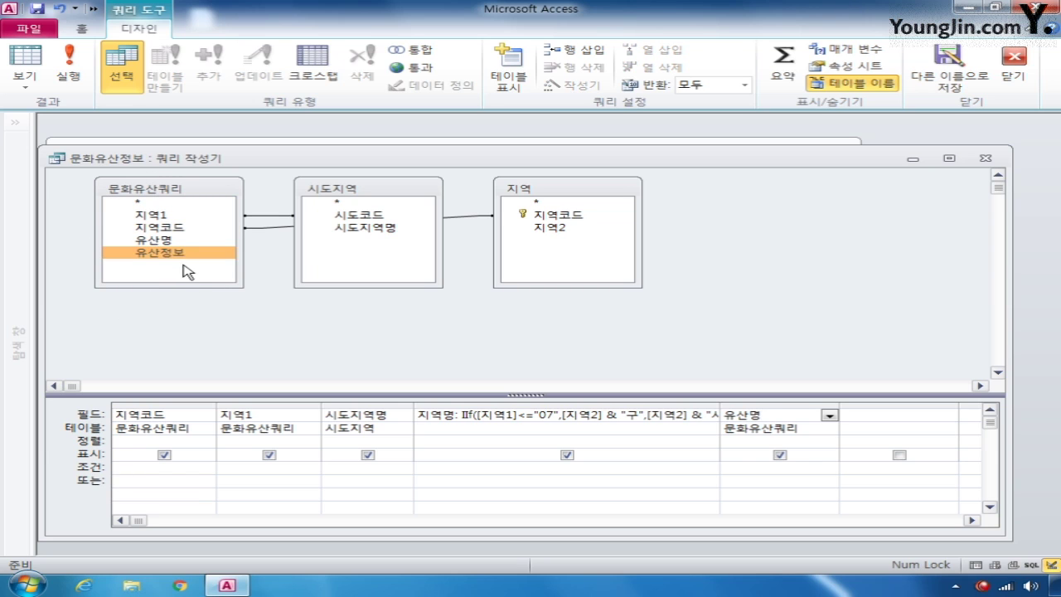
double_click(183, 256)
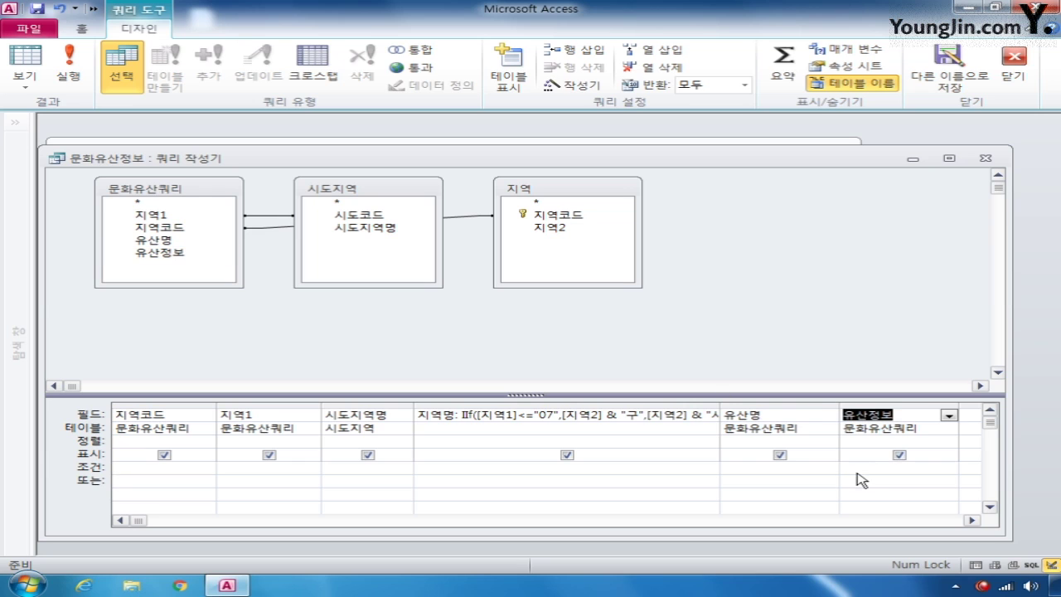